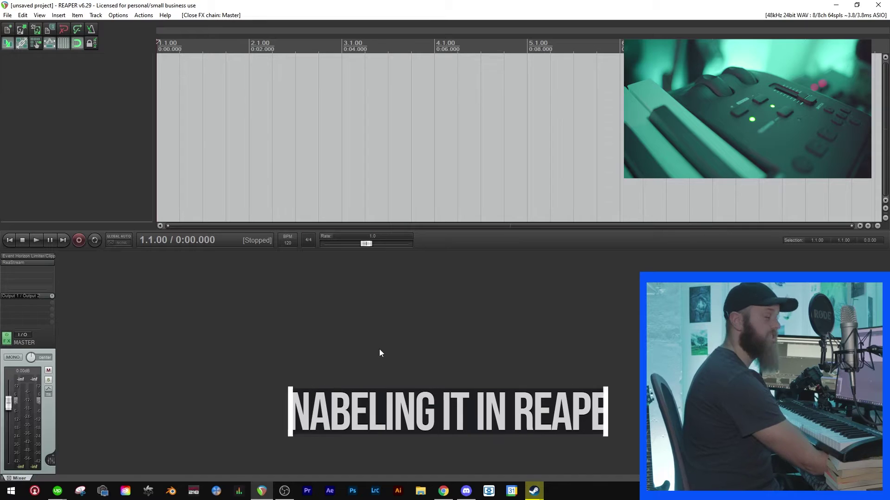
Step: Open REAPER's Preferences at the Audio > MIDI Devices page and scroll the inputs list
click(116, 18)
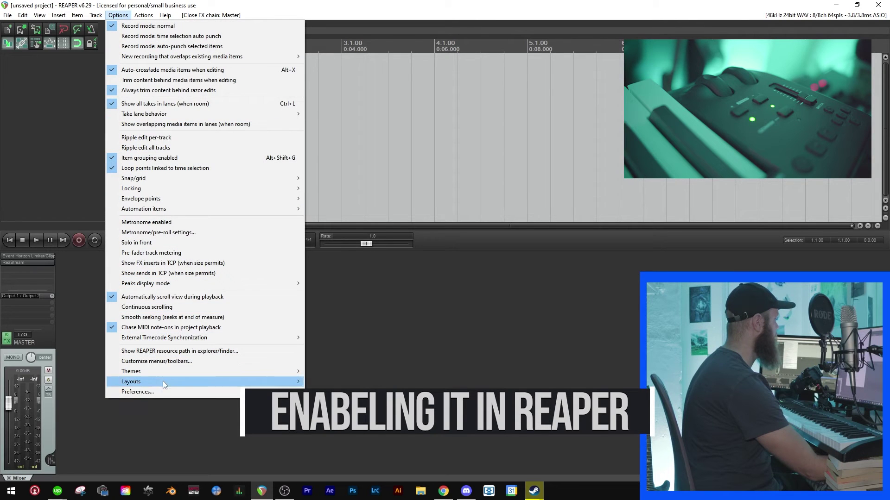
click(137, 392)
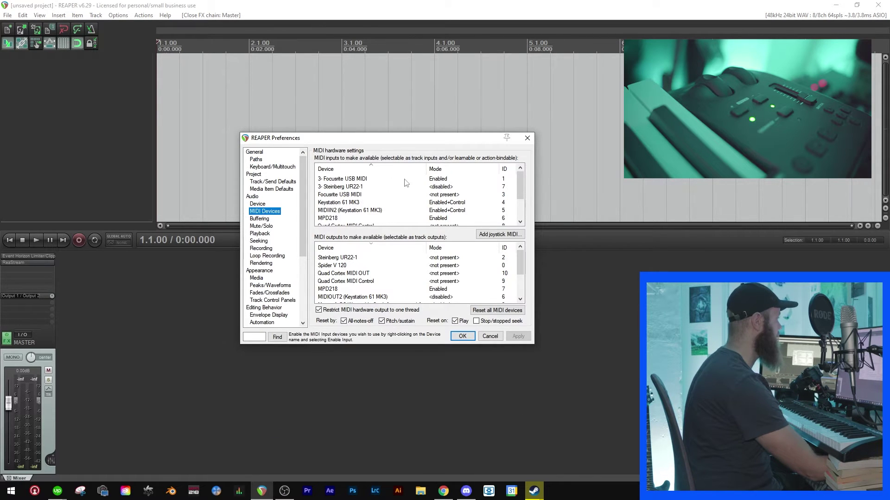
scroll(356, 207, down, 1)
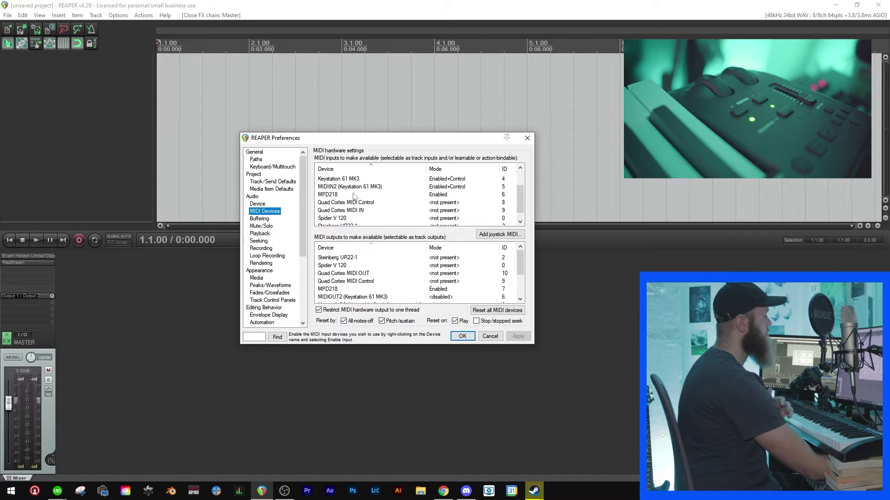
Step: Select the MPD218, Keystation 61 MK3 and MIDIIN2 (Keystation 61 MK3) input rows in turn
click(331, 195)
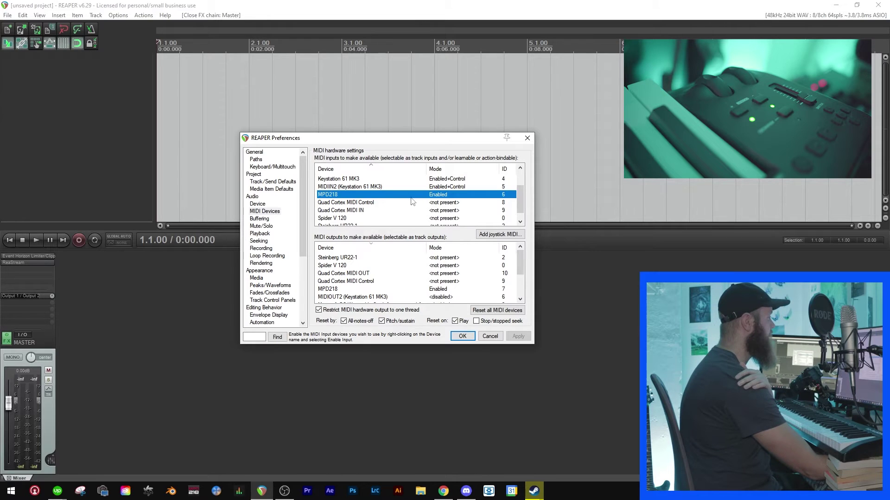
click(334, 180)
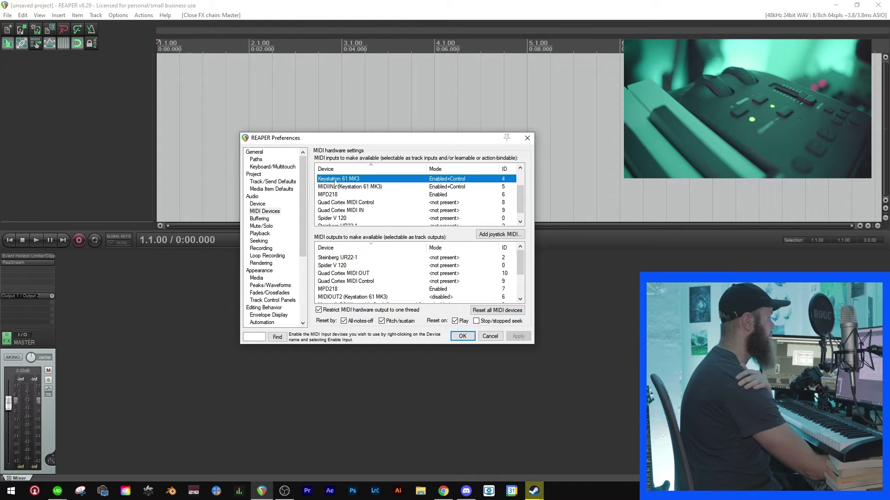
click(358, 188)
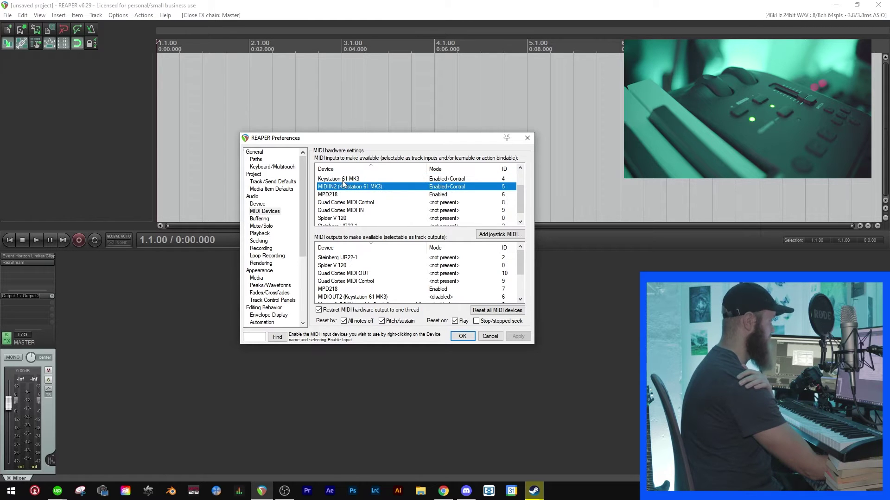
click(343, 181)
click(356, 187)
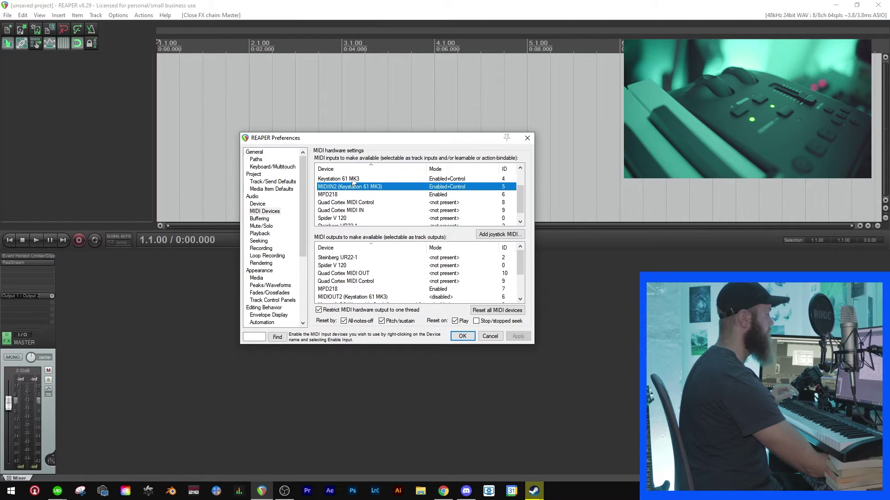
click(353, 180)
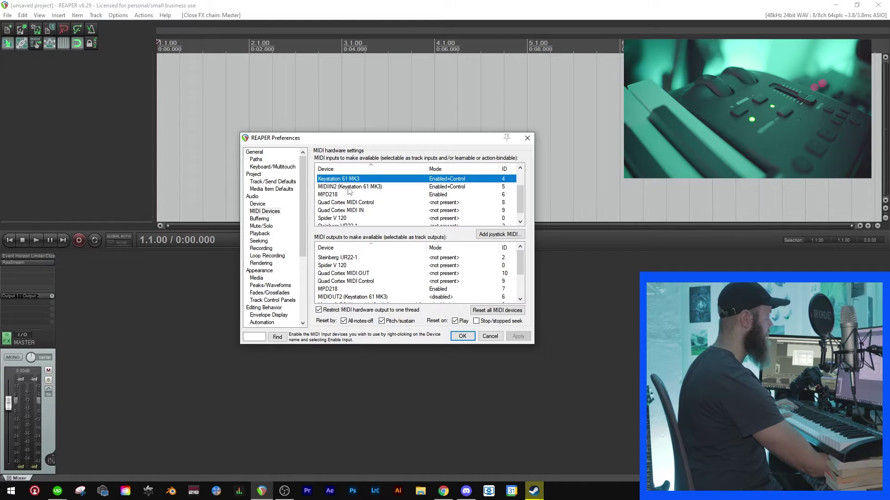
click(349, 187)
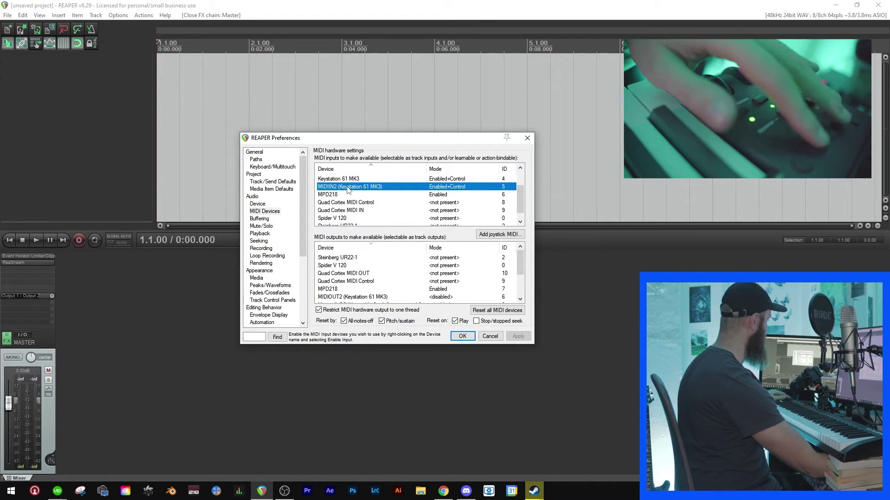
click(406, 180)
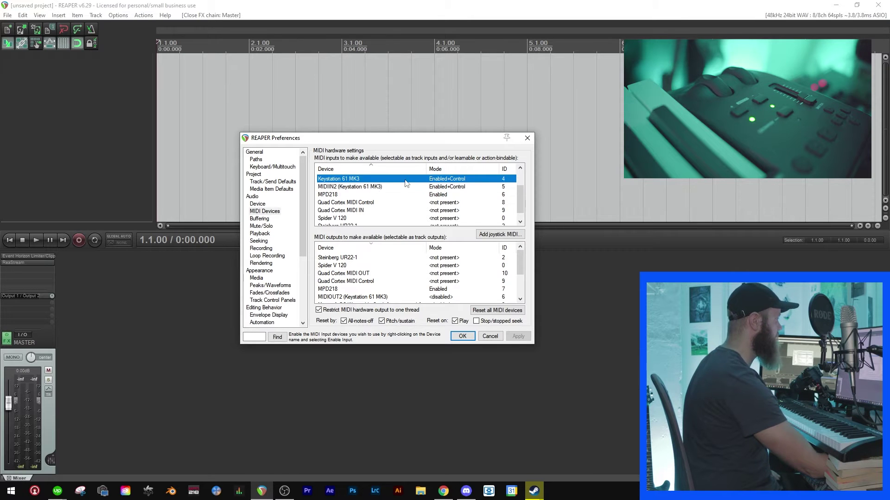
Step: Check the enable-input settings of both Keystation 61 MK3 inputs without changing them
right_click(432, 183)
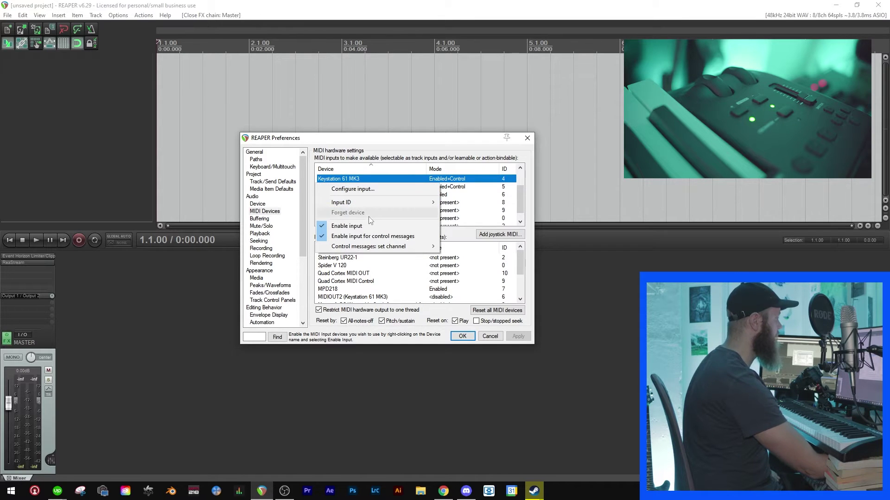
click(448, 177)
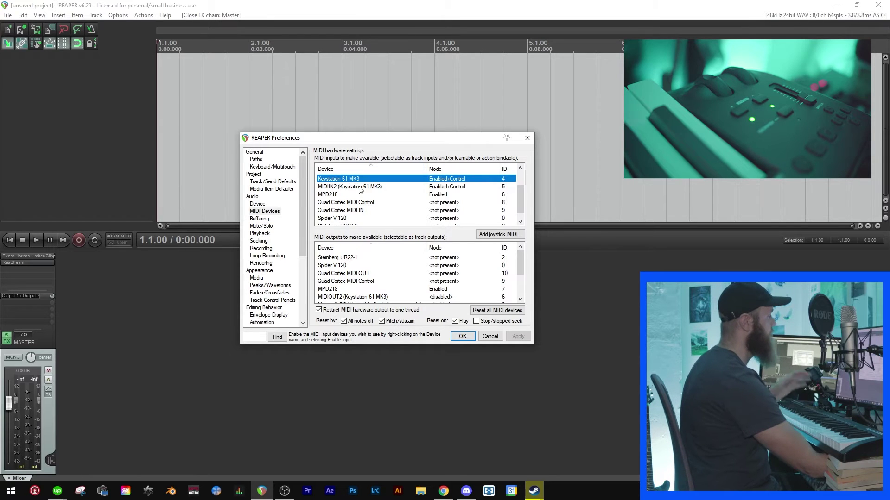
right_click(437, 181)
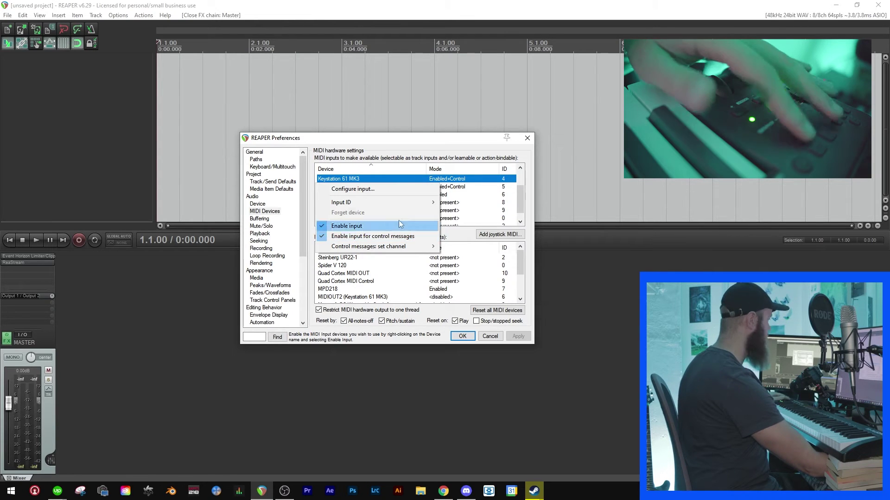
click(462, 187)
right_click(462, 186)
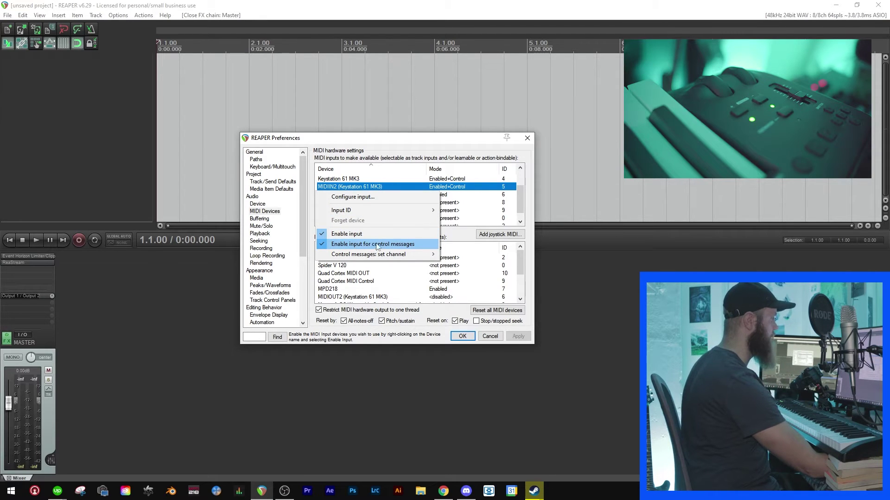
click(348, 188)
Step: Confirm the Preferences with OK, keeping both Keystation inputs enabled
click(356, 179)
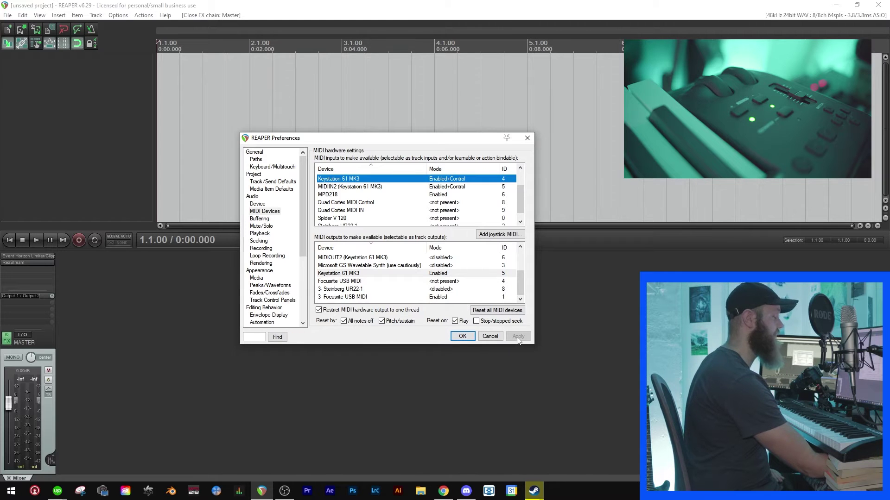
click(462, 336)
right_click(98, 124)
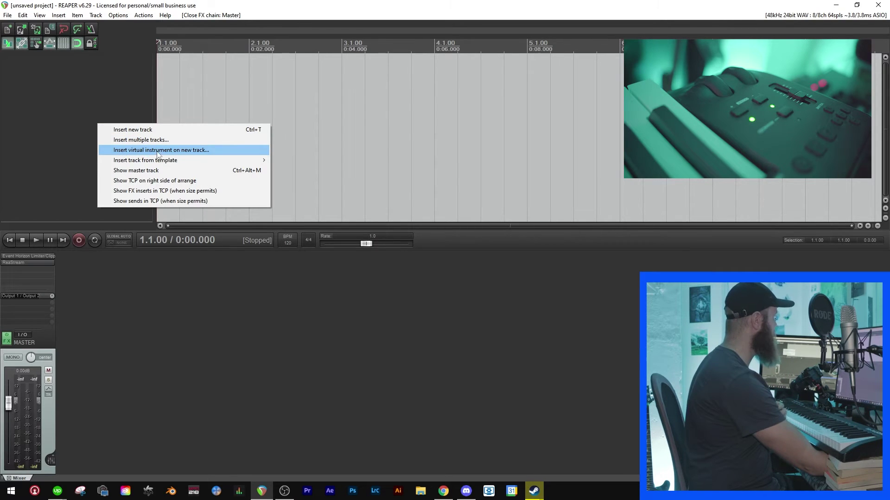
Step: Insert a virtual instrument track loaded with VSTi: LABS (Spitfire Audio)
click(172, 151)
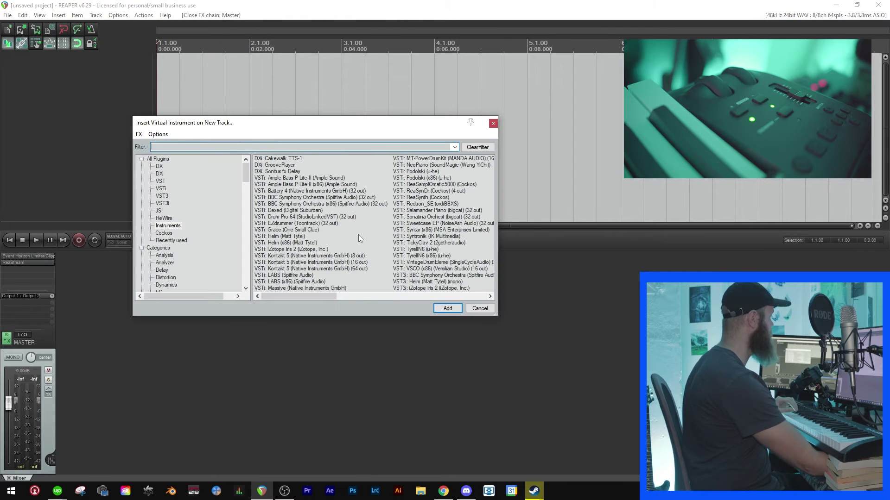
click(277, 276)
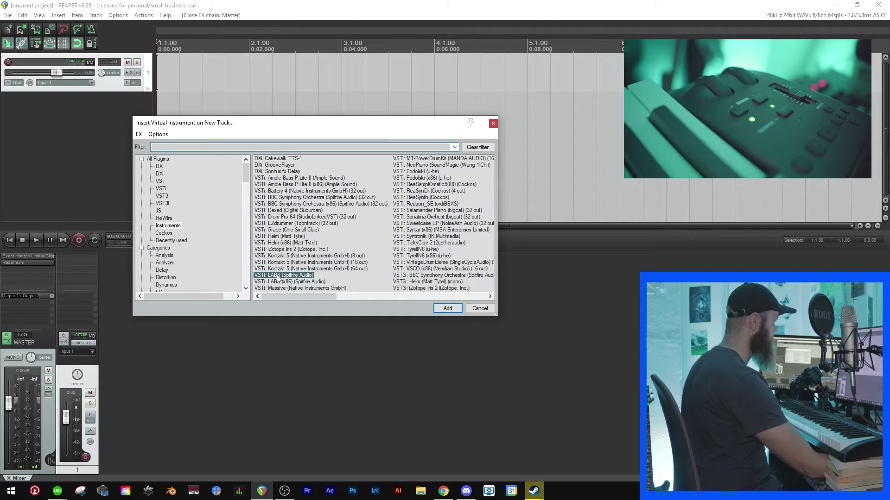
key(Return)
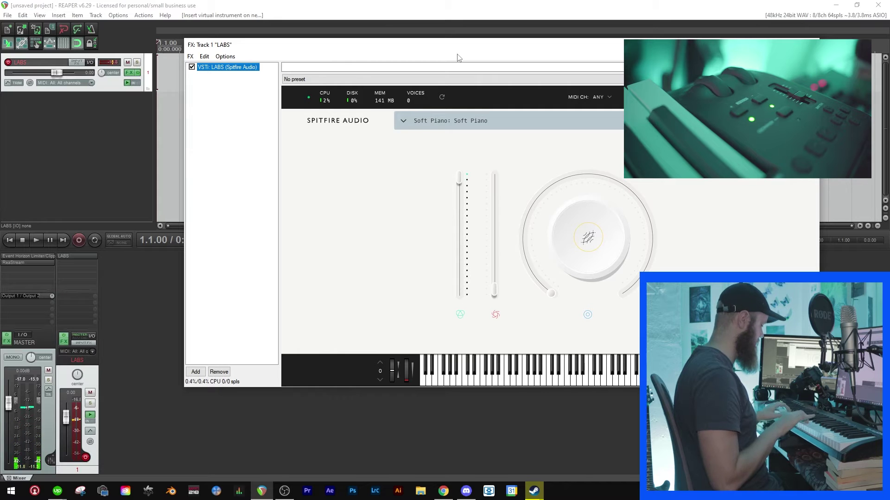
click(517, 201)
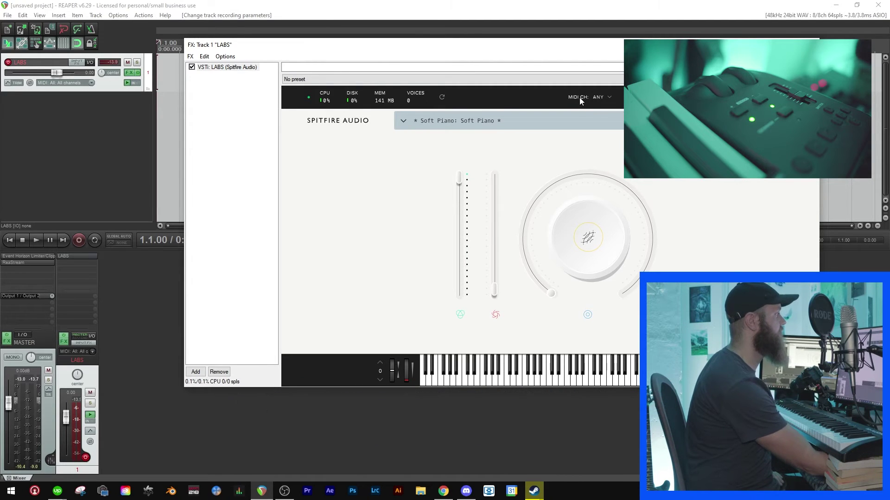
click(609, 98)
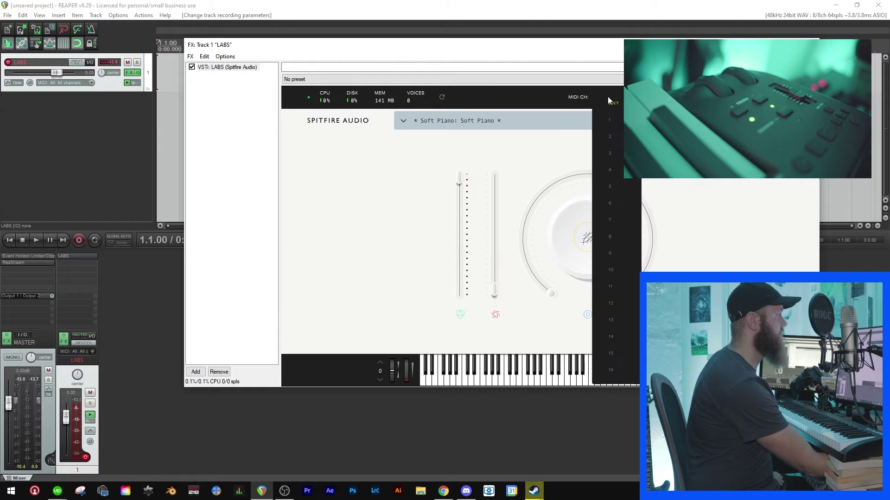
click(609, 120)
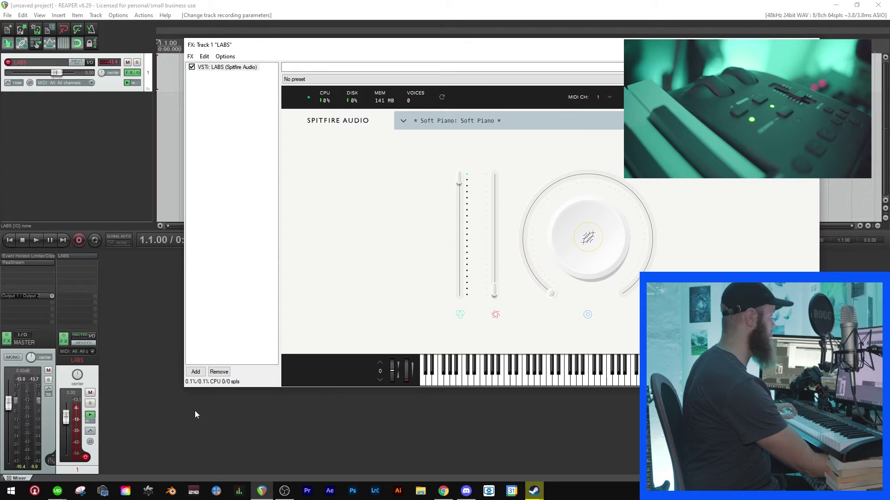
click(610, 97)
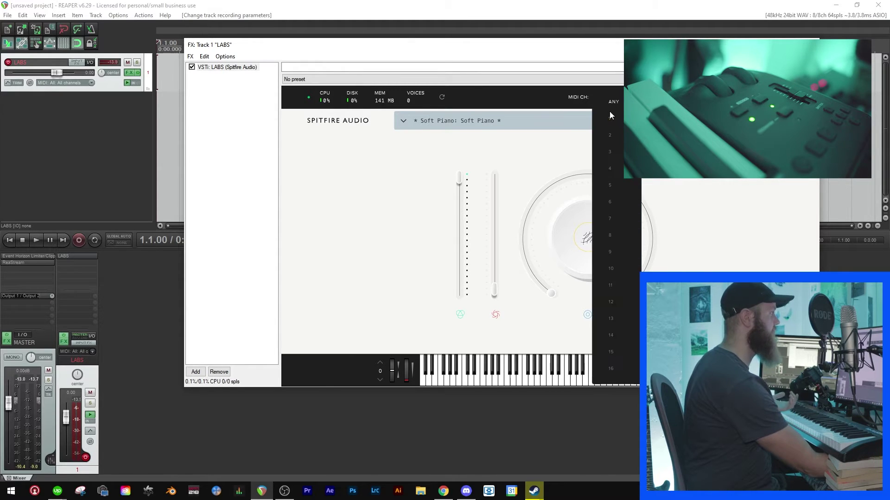
click(613, 101)
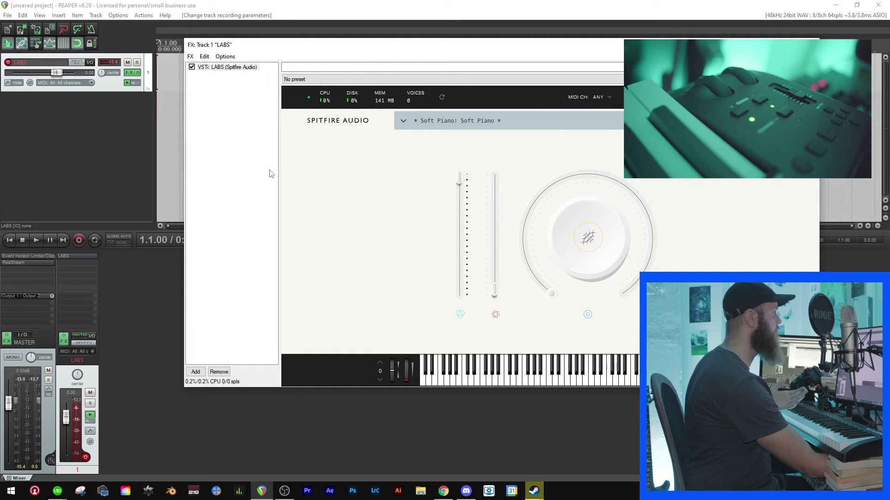
Step: Set the LABS track input to MIDI > All MIDI Inputs > All Channels
click(90, 82)
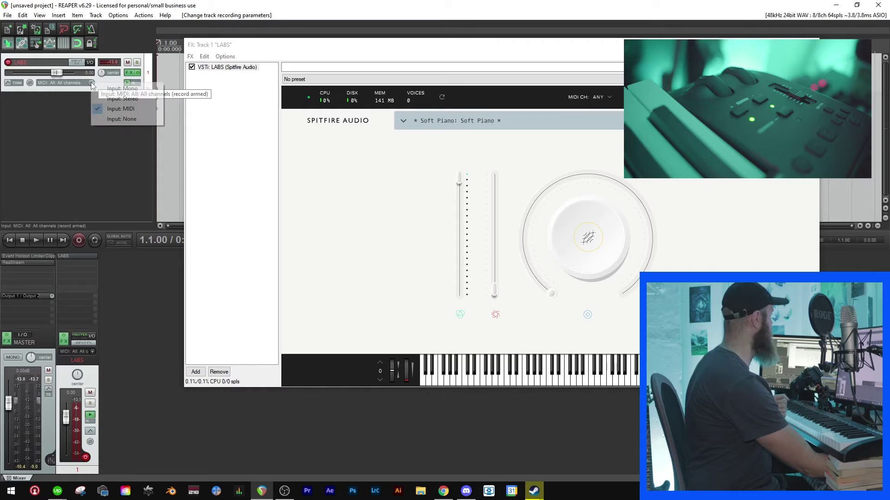
mouse_move(115, 111)
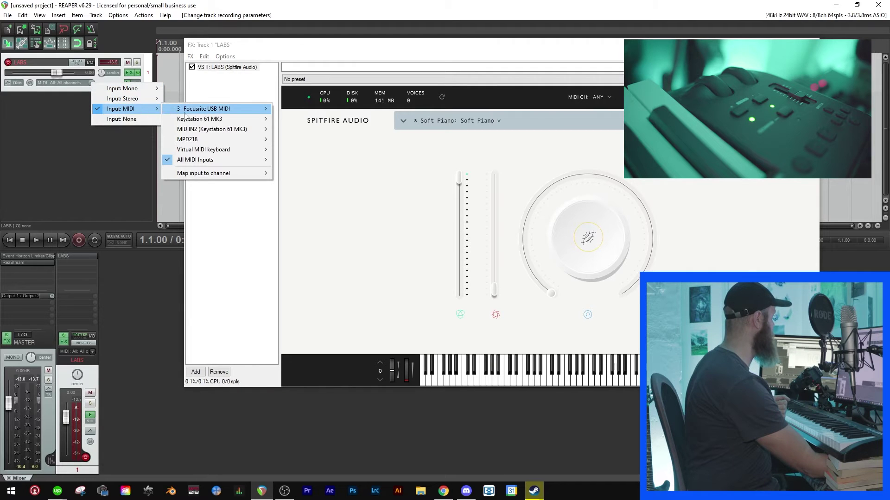
mouse_move(199, 162)
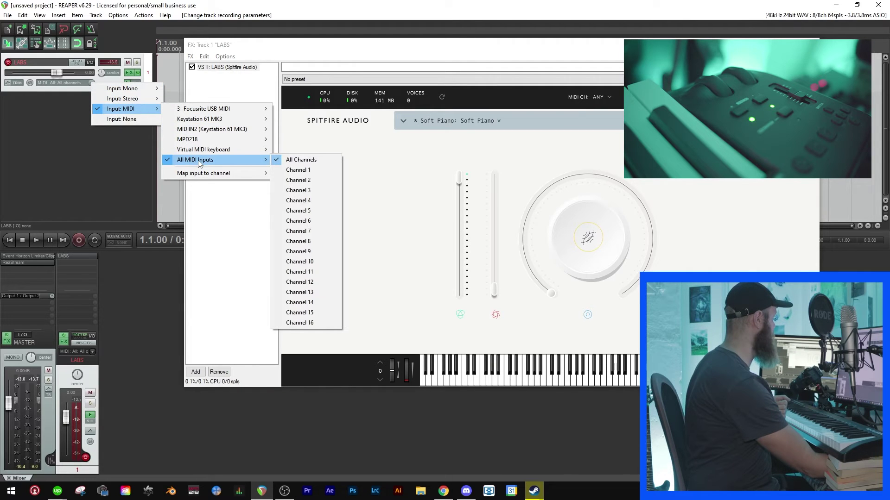
click(303, 162)
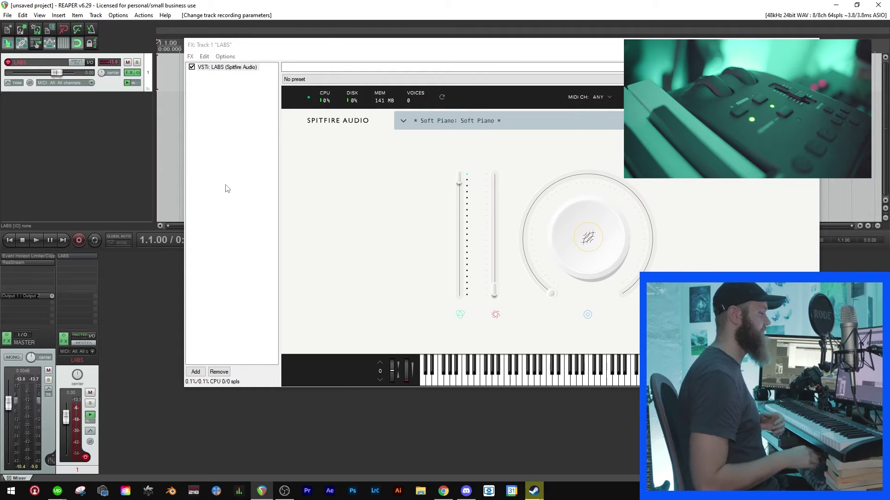
Step: Switch the LABS plugin's MIDI channel to 10, then back to ANY
click(610, 99)
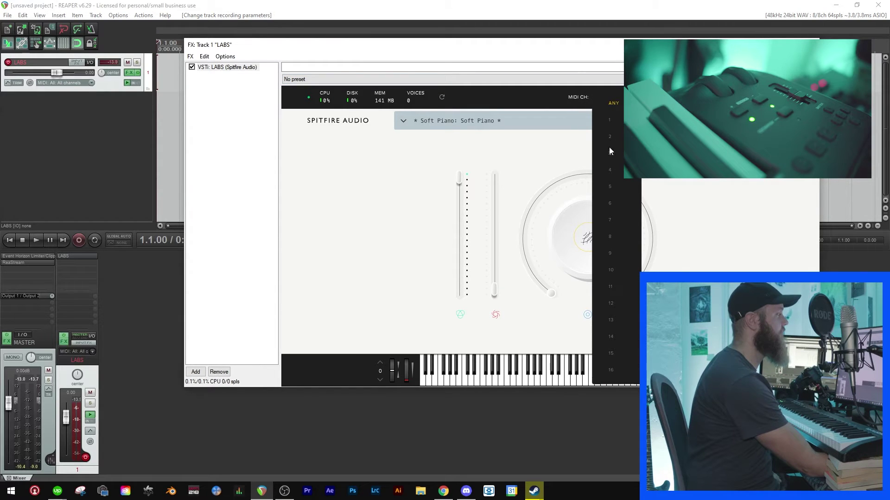
click(611, 270)
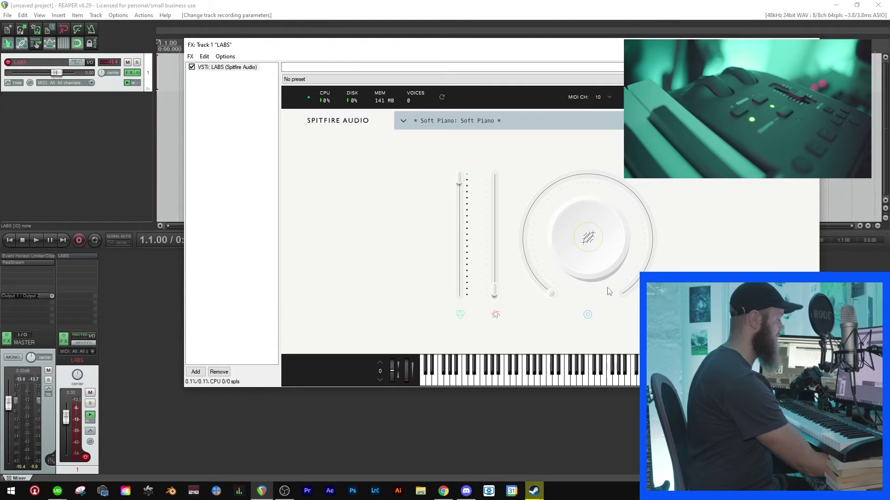
click(609, 97)
click(613, 102)
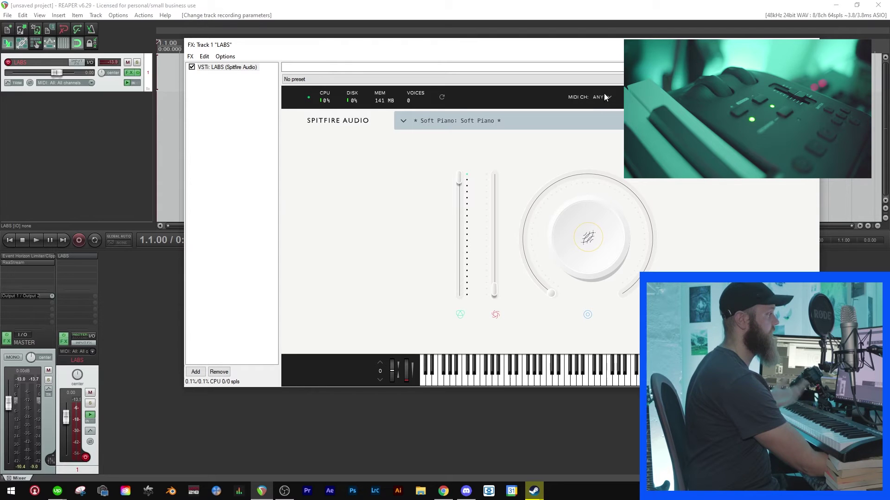
click(609, 99)
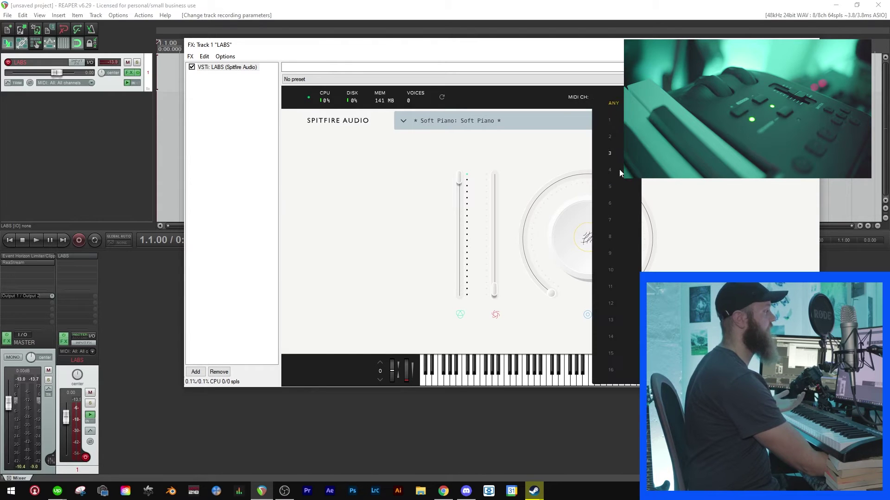
click(612, 103)
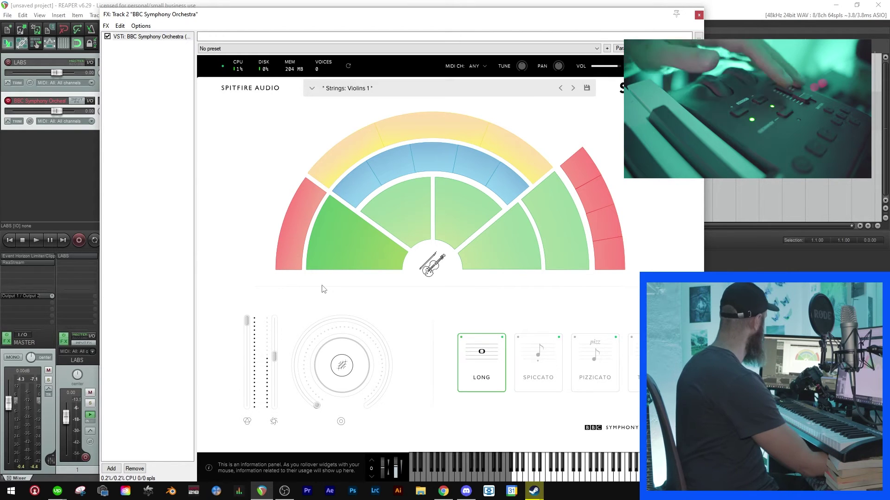
Step: Drag the BBC Symphony Orchestra VOL slider up to raise its master volume
mouse_move(461, 163)
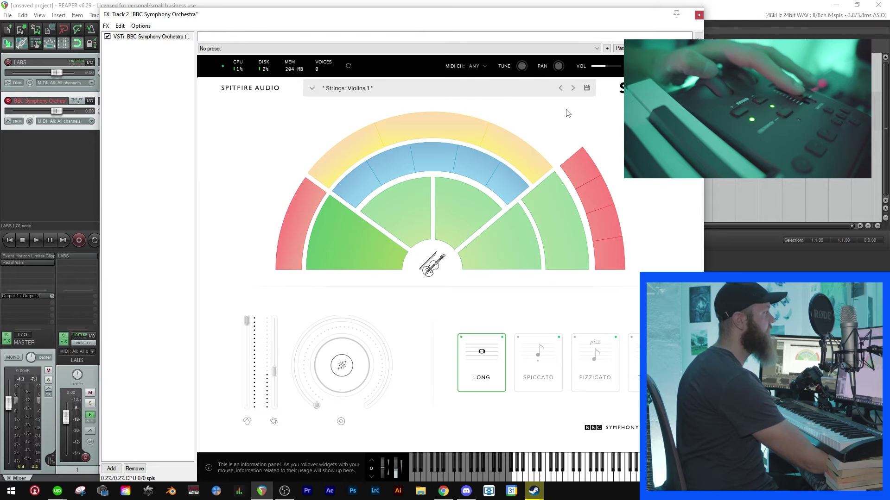
drag(610, 61, 599, 68)
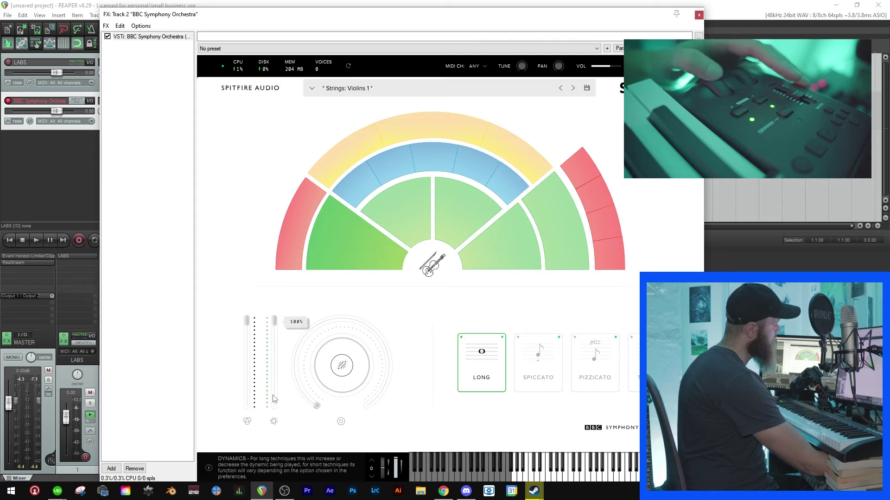
mouse_move(609, 68)
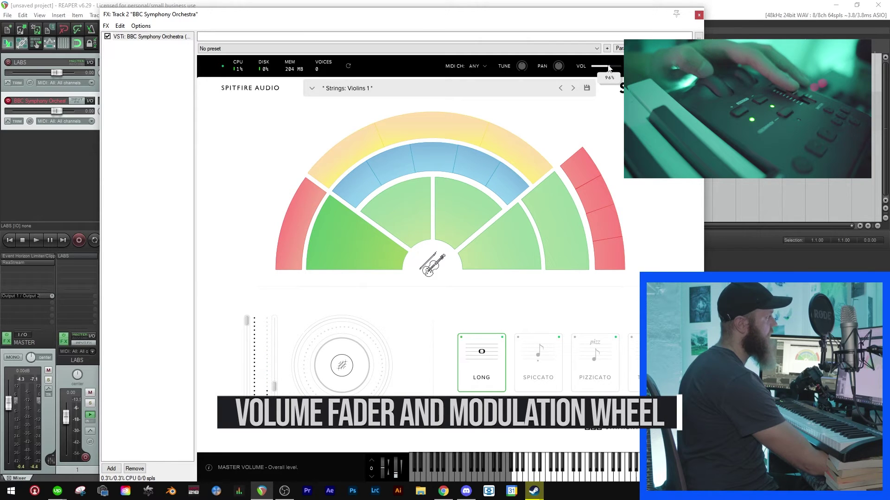
mouse_move(251, 328)
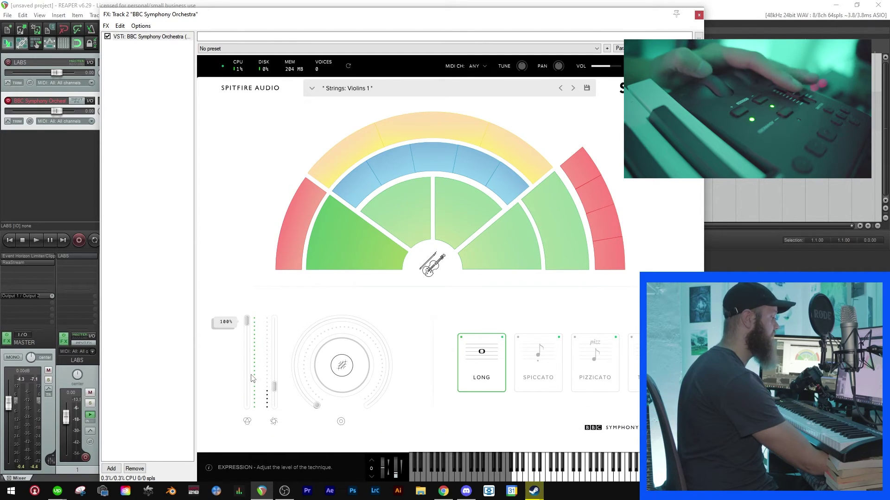
mouse_move(276, 389)
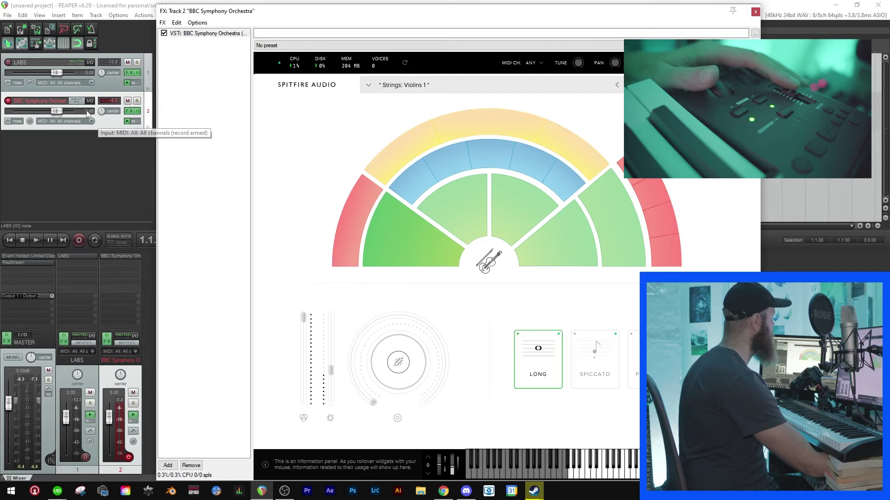
Step: Add JS: MIDI Note Filter to track 2's input FX chain, spanning keys 0 to 127
click(76, 102)
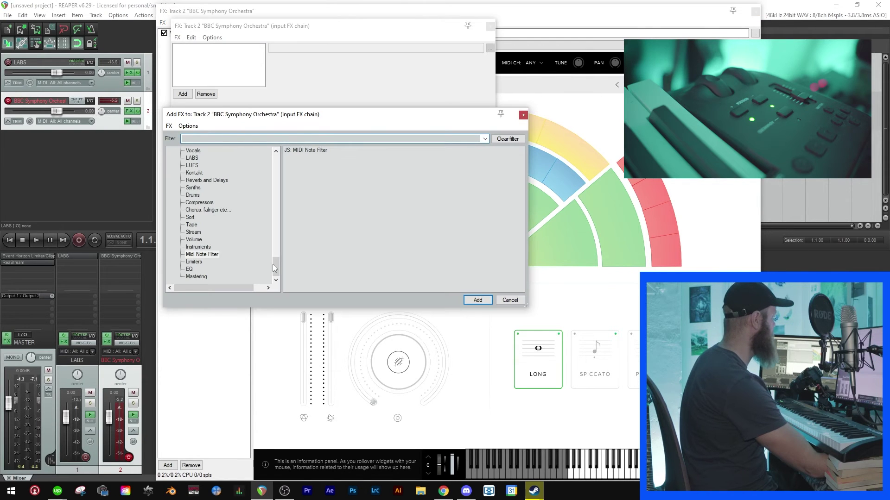
click(201, 256)
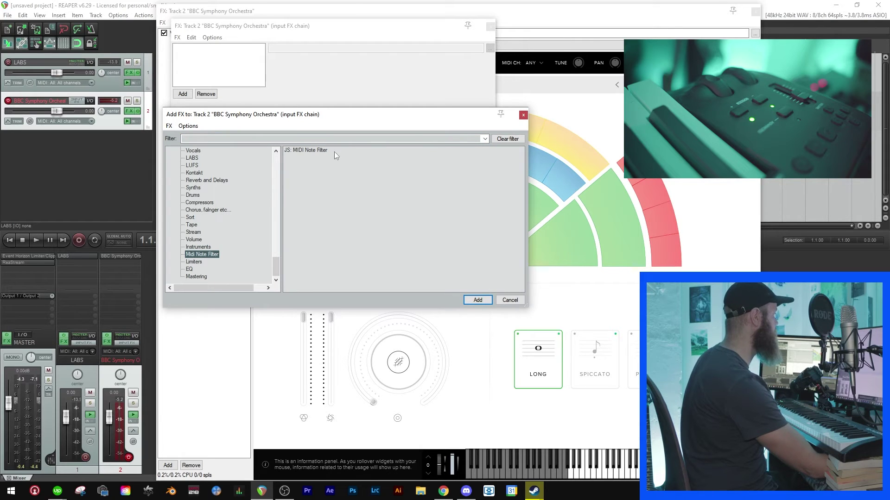
drag(274, 271, 277, 160)
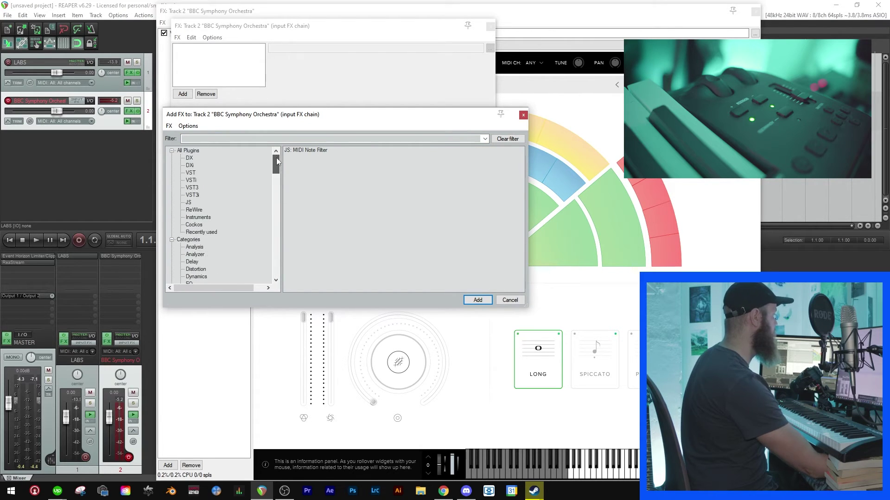
click(194, 151)
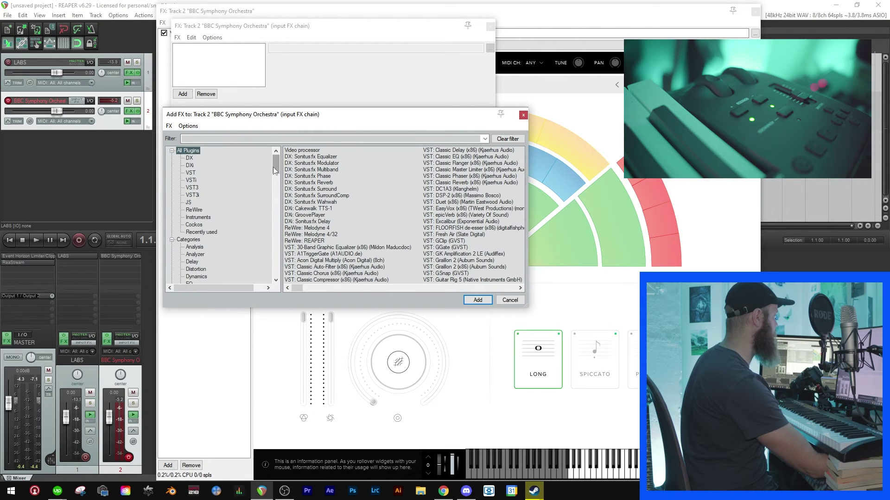
drag(274, 167, 250, 277)
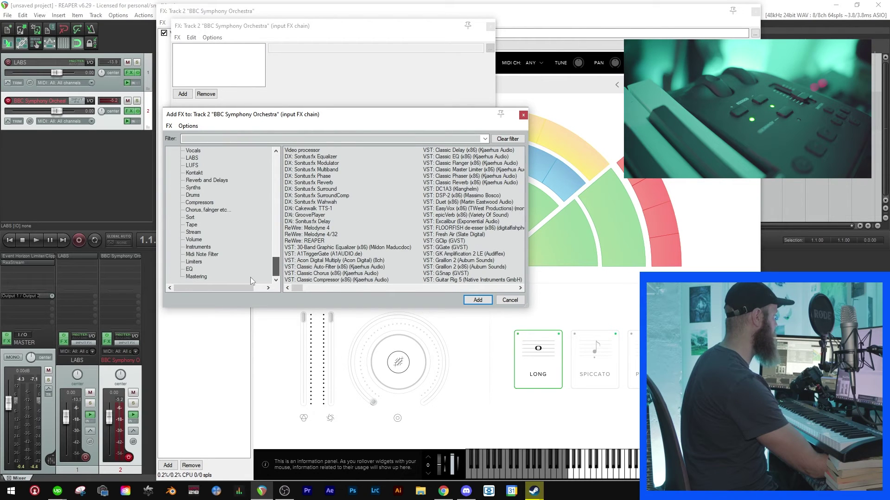
click(200, 255)
double_click(307, 152)
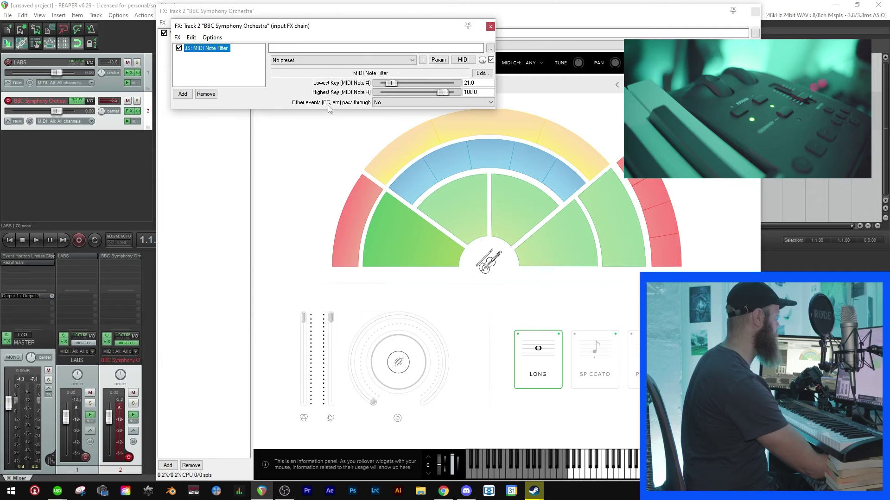
drag(393, 85, 362, 86)
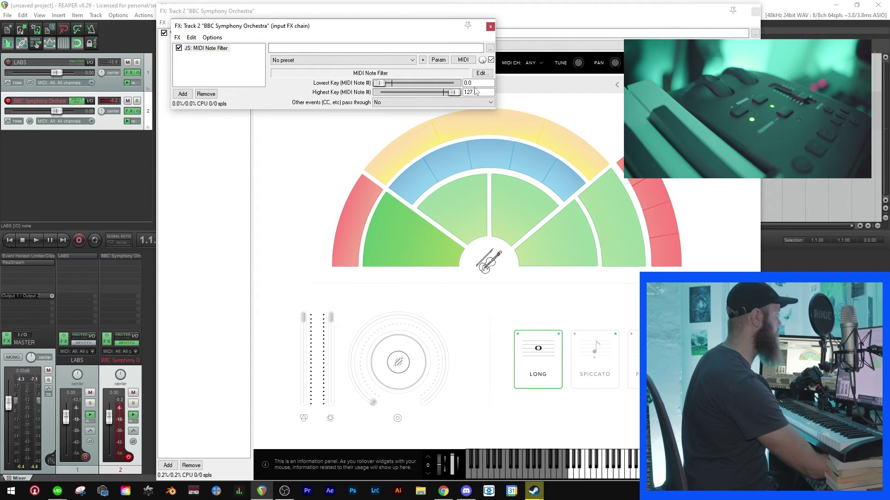
drag(443, 27, 497, 106)
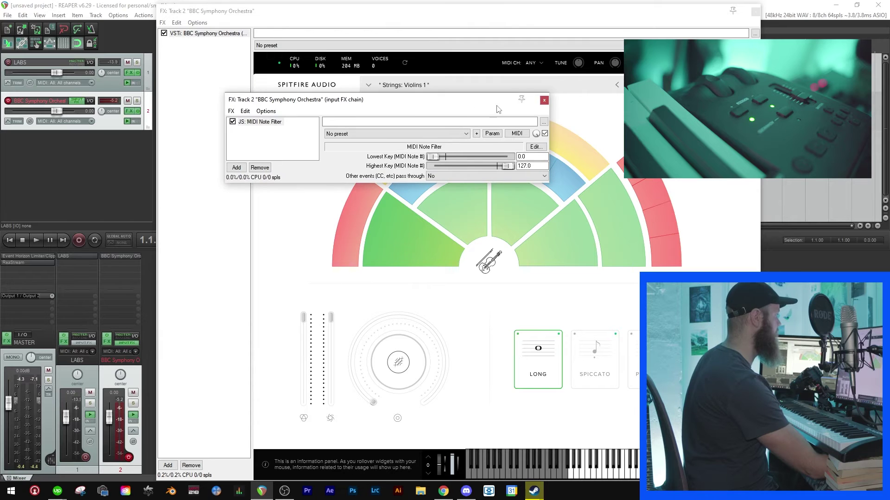
Step: Lower Expression to about 67% and MIDI-learn it to Chan 15 CC 7
click(544, 101)
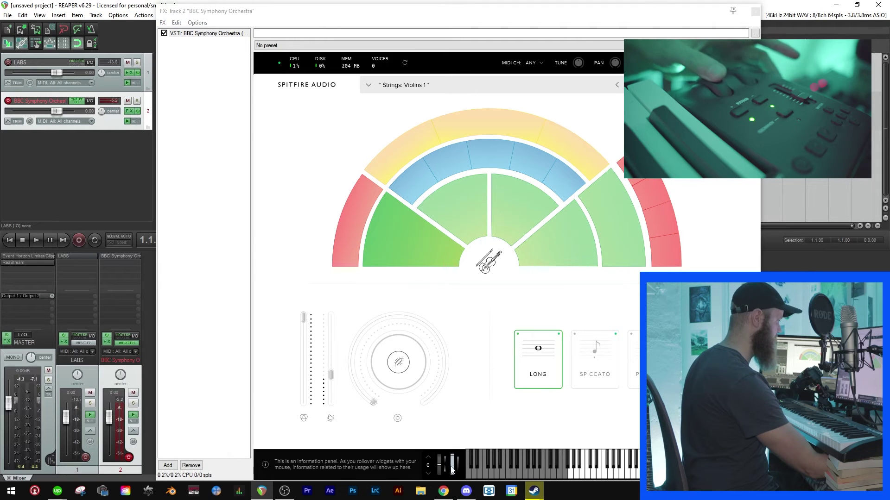
mouse_move(331, 360)
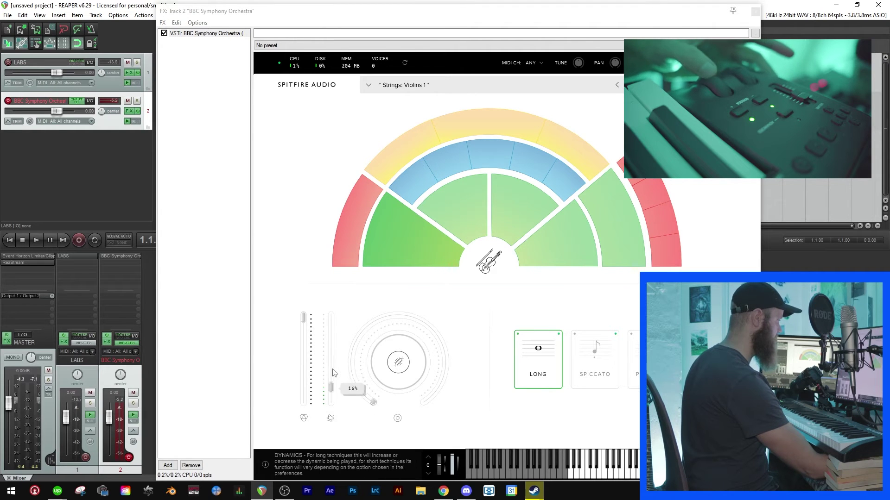
mouse_move(309, 315)
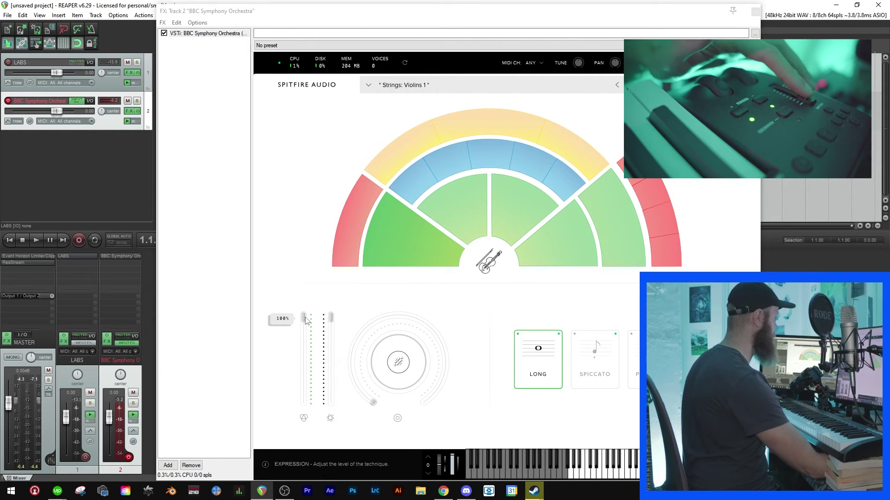
drag(304, 319, 310, 282)
click(679, 45)
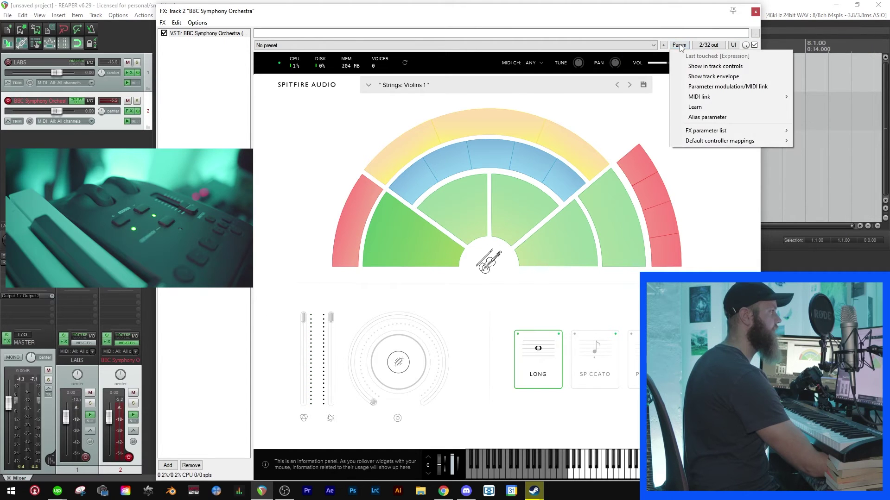
click(702, 111)
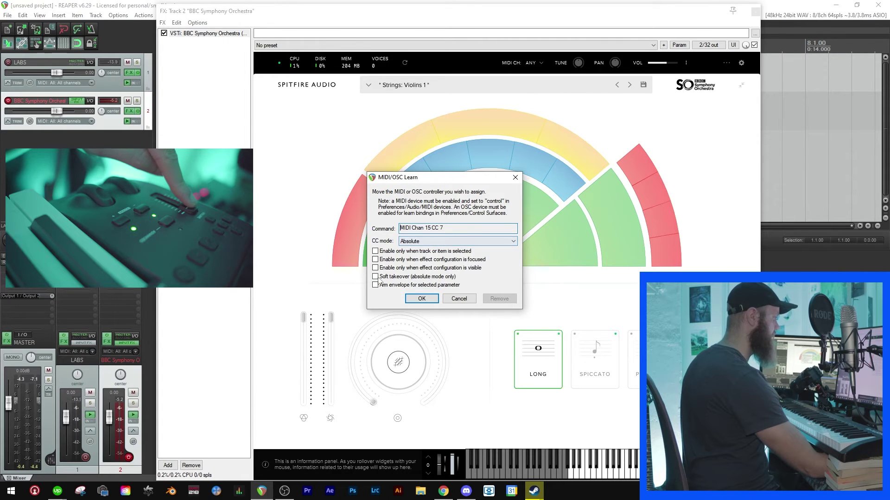
click(421, 299)
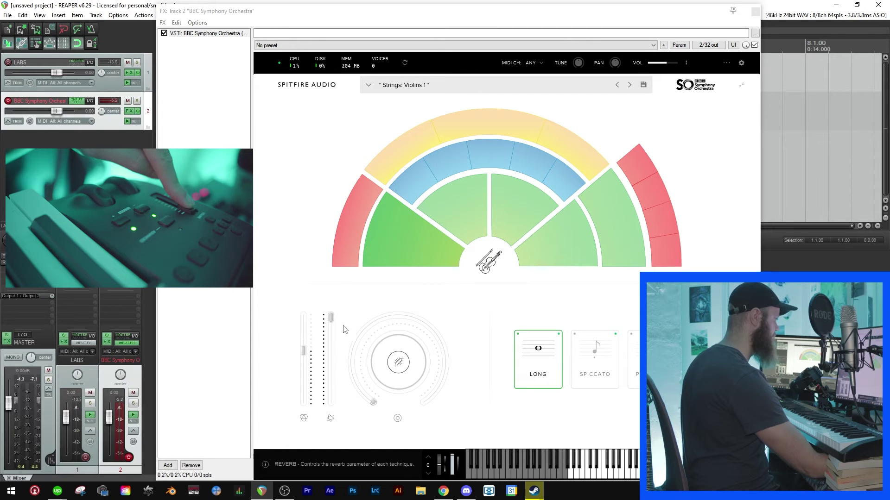
Step: MIDI-learn the Dynamics parameter to Chan 15 CC 1 via the mod wheel
mouse_move(331, 321)
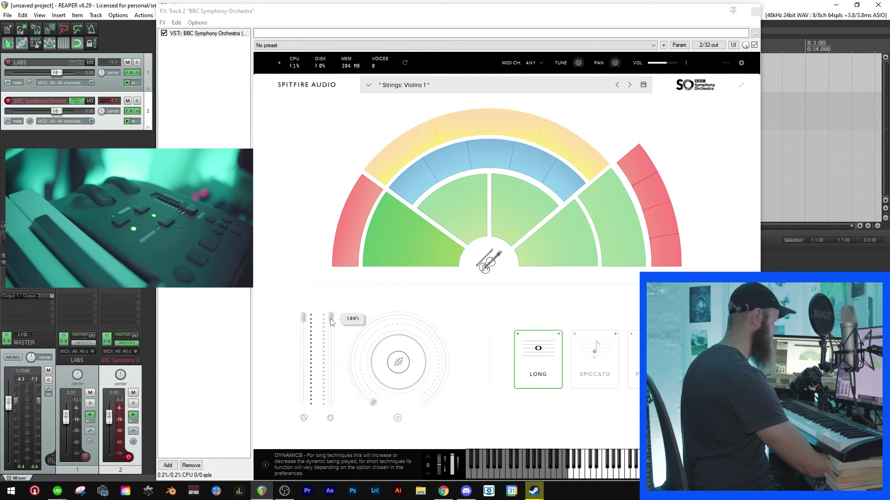
right_click(331, 319)
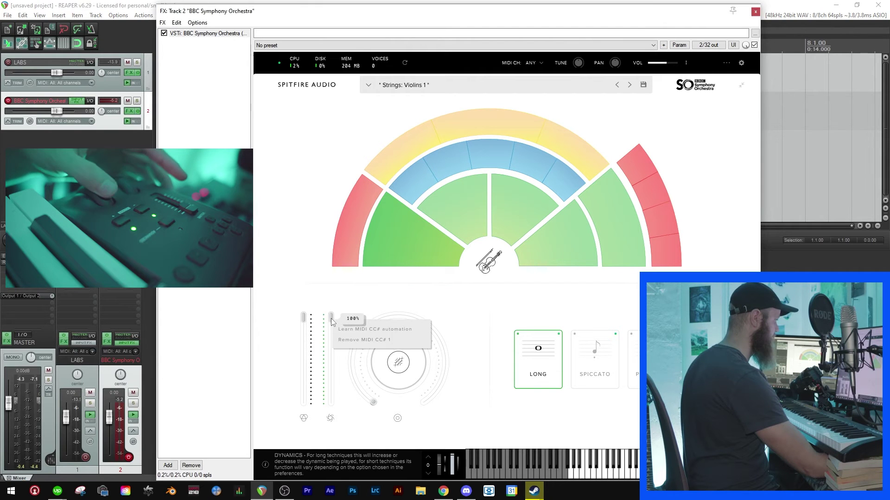
click(364, 329)
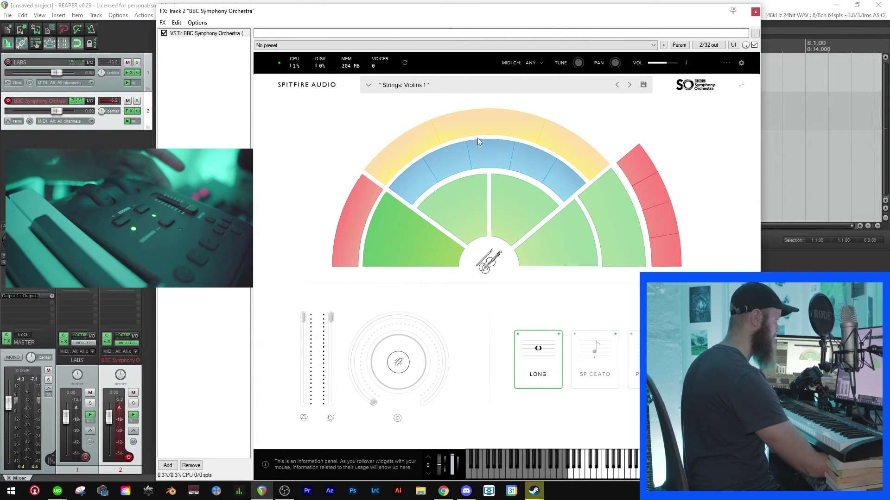
click(679, 45)
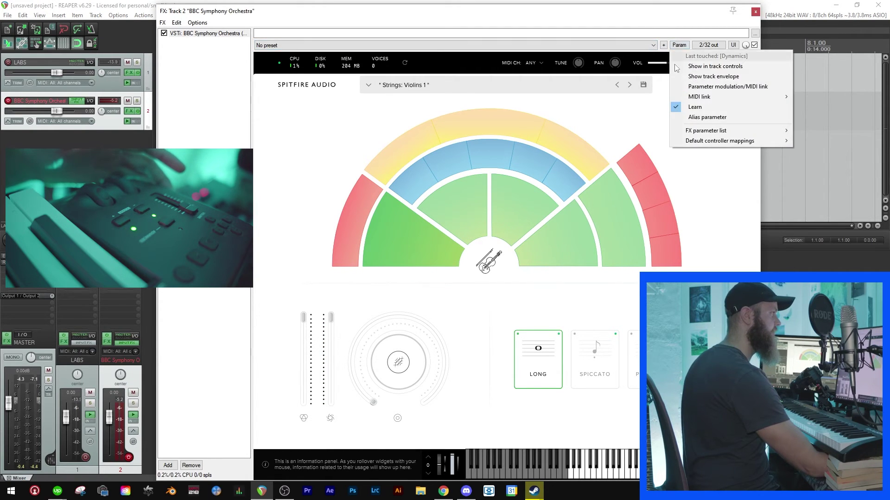
click(694, 107)
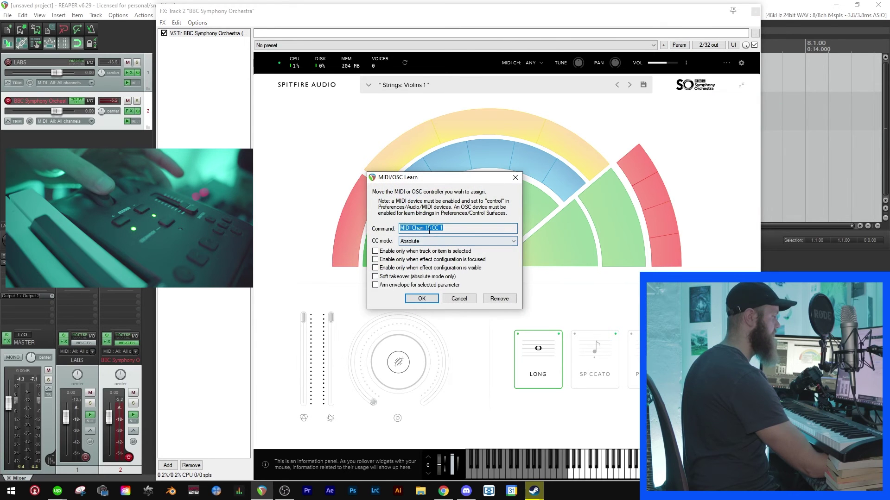
click(421, 298)
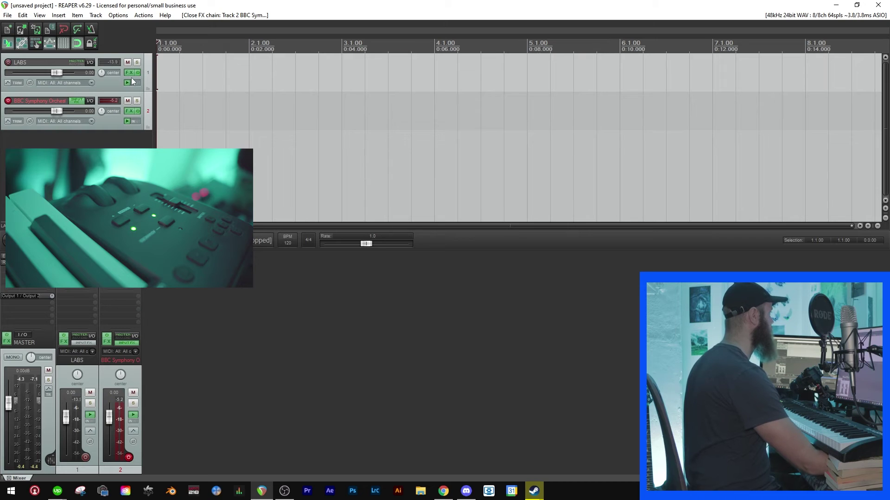
Step: Open the Actions menu from the menu bar
click(143, 15)
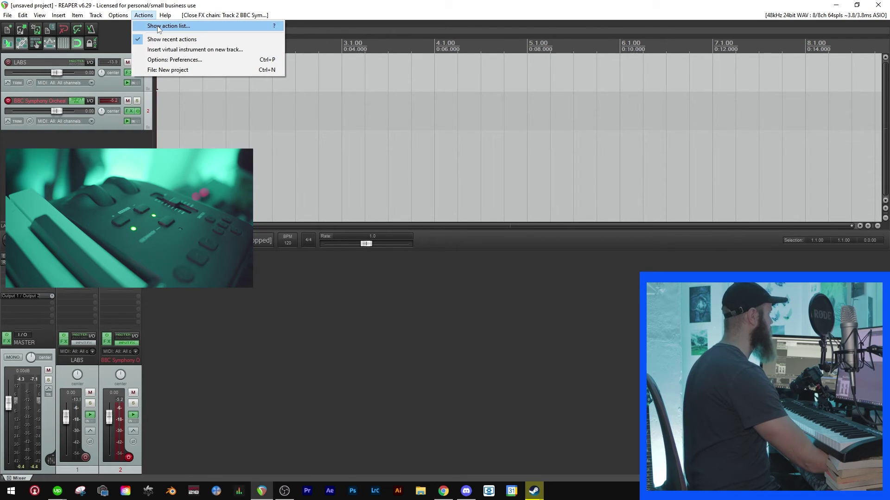
Step: Filter the action list for ctrl+r, select Transport: Record and add a new shortcut
click(159, 26)
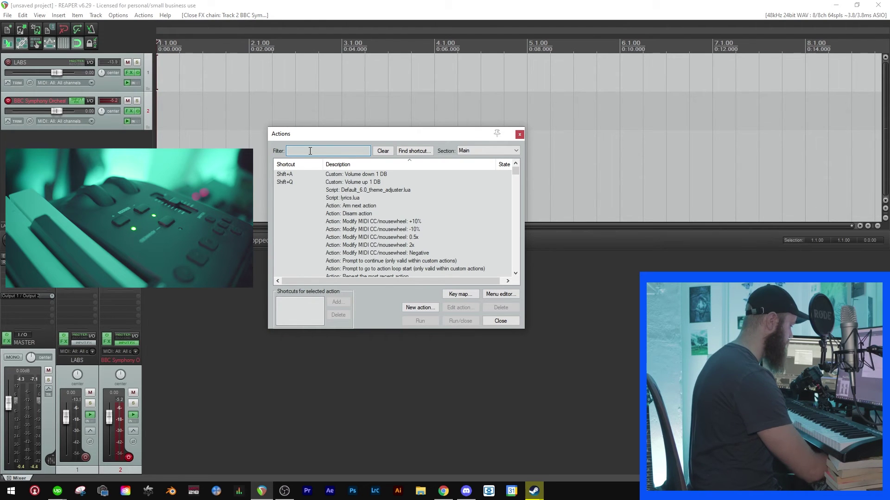
text(c)
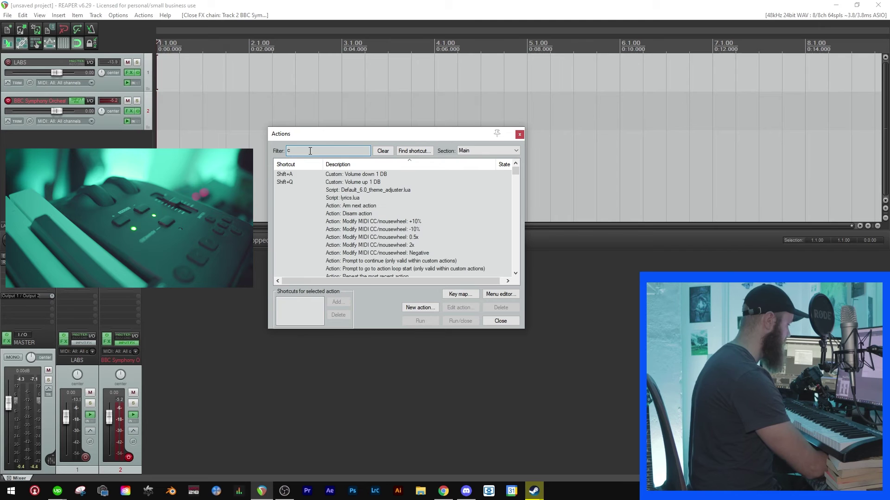
text(ytrl)
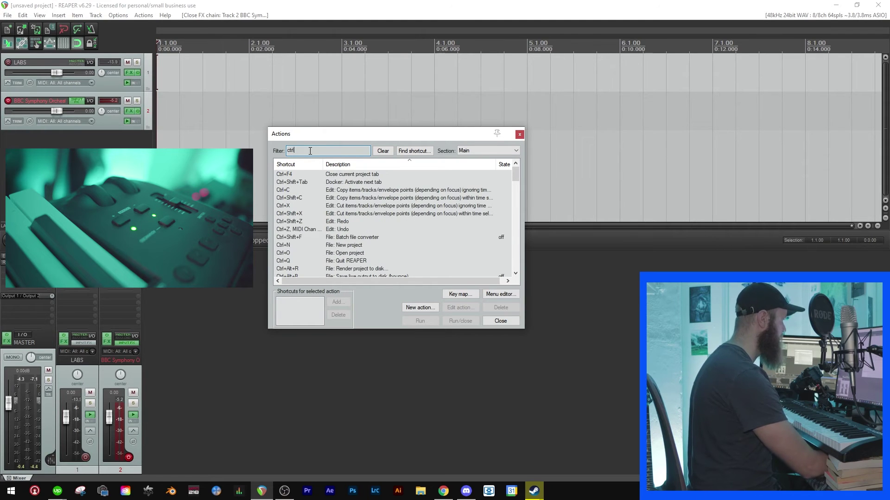
text(r)
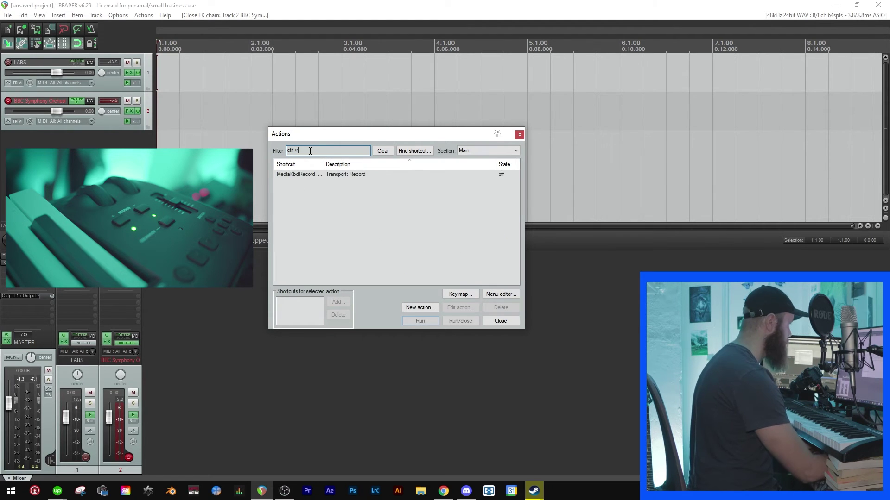
click(304, 175)
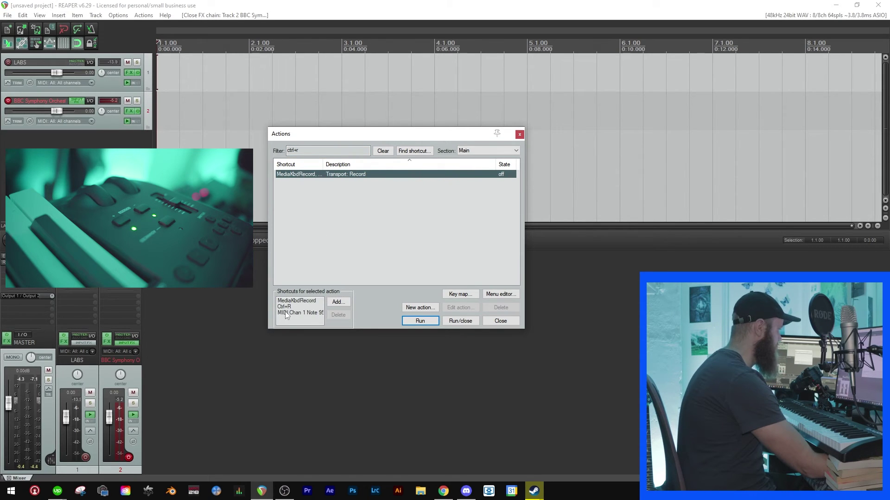
click(337, 302)
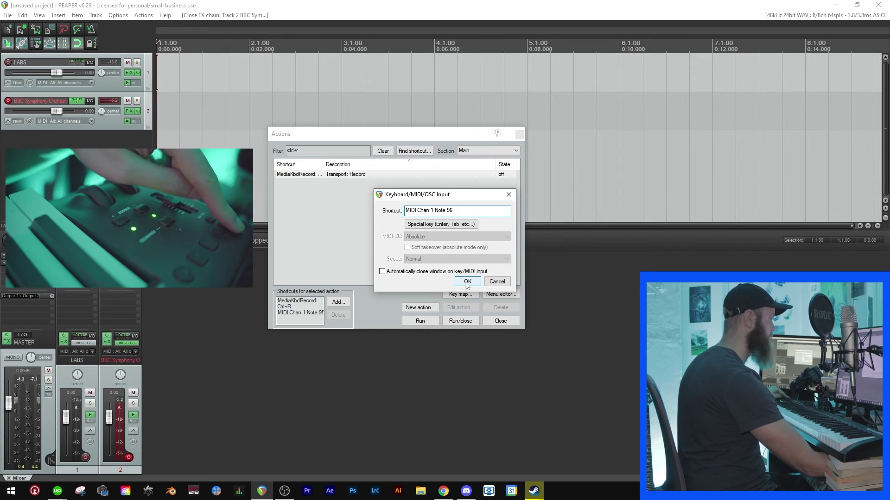
Step: Confirm Note 96 as the record shortcut, then record a short MIDI take on the orchestra track
click(466, 282)
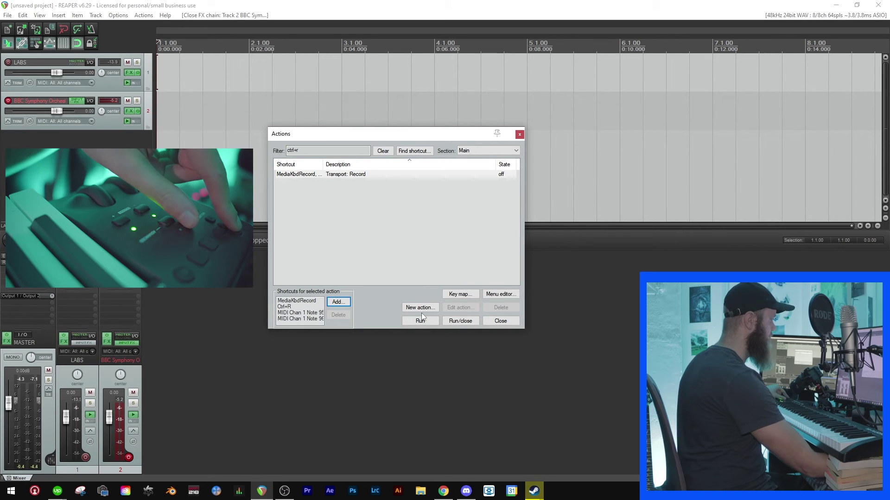
click(500, 321)
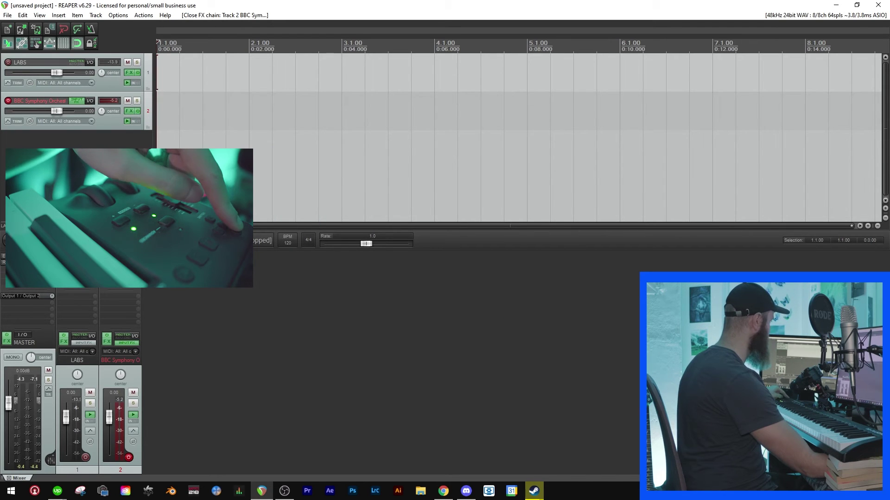
key(ctrl+r)
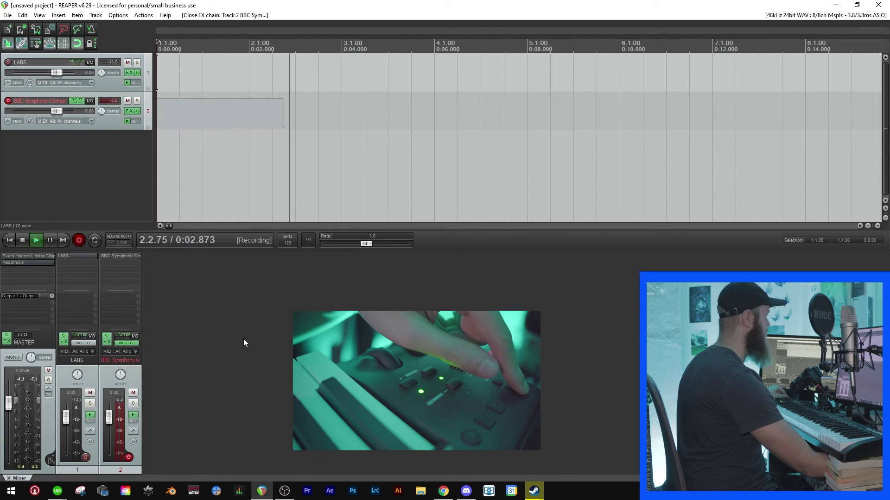
key(space)
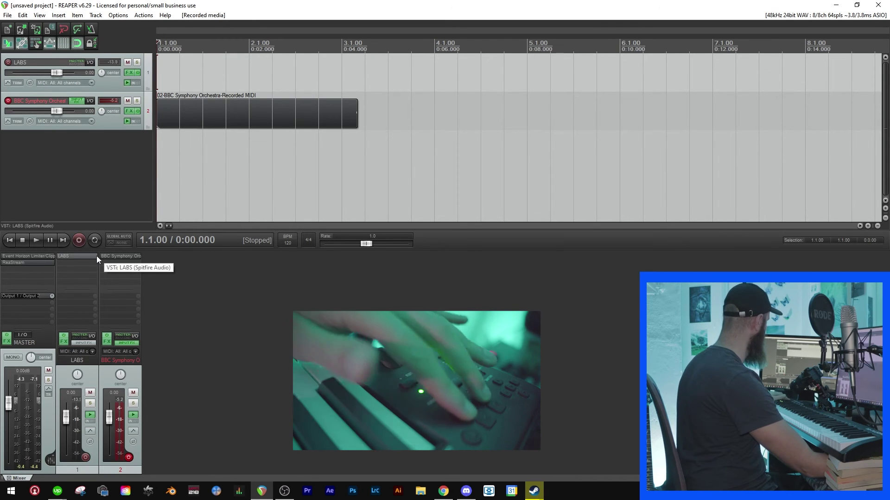
Step: Bring up the full action list from the Actions menu
click(147, 16)
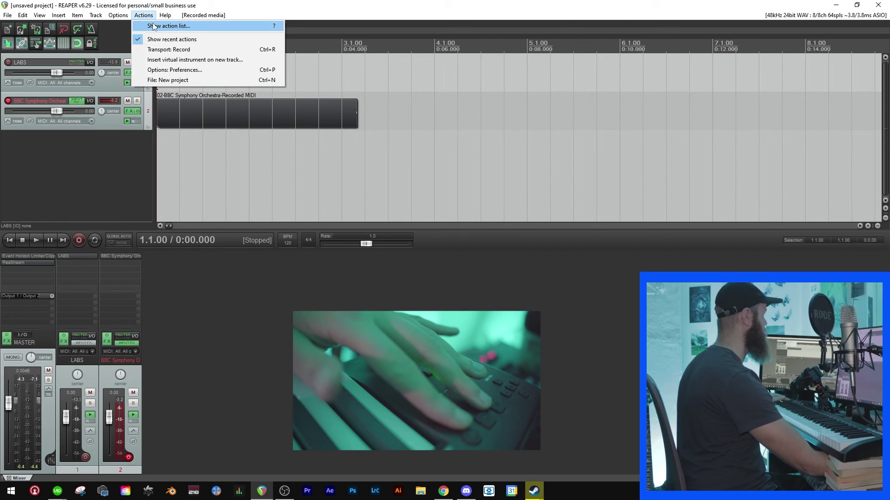
click(153, 26)
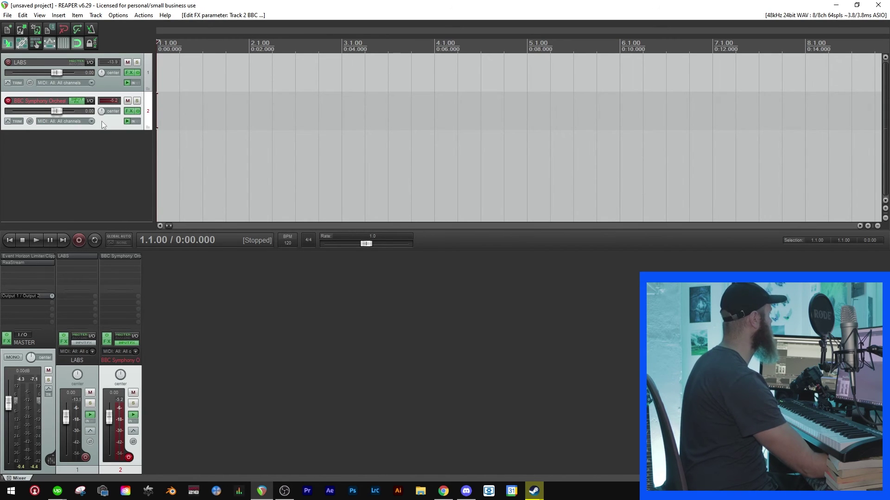
Step: Show and arm Expression and Dynamics envelopes on track 2, and reopen the BBC Symphony Orchestra window
click(7, 122)
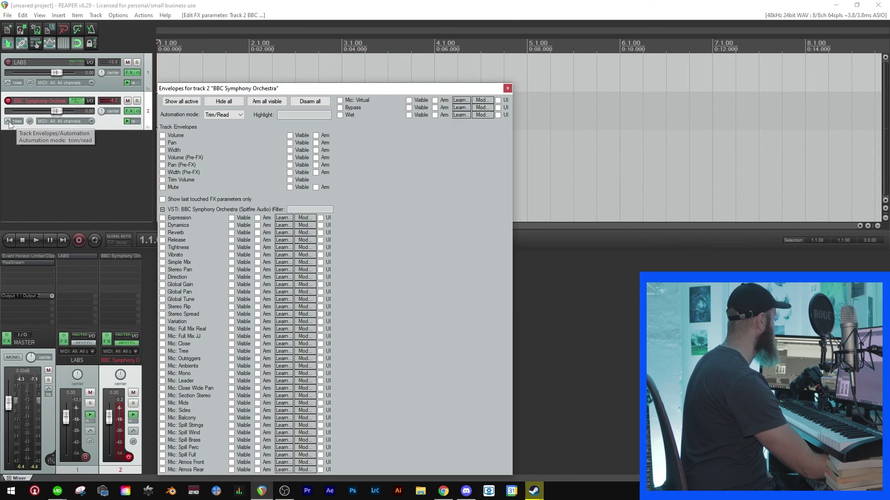
click(163, 217)
click(162, 226)
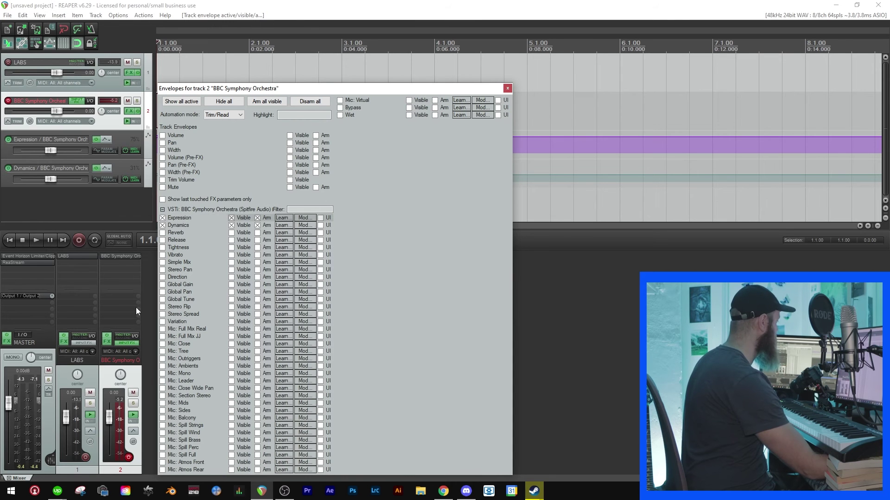
click(121, 257)
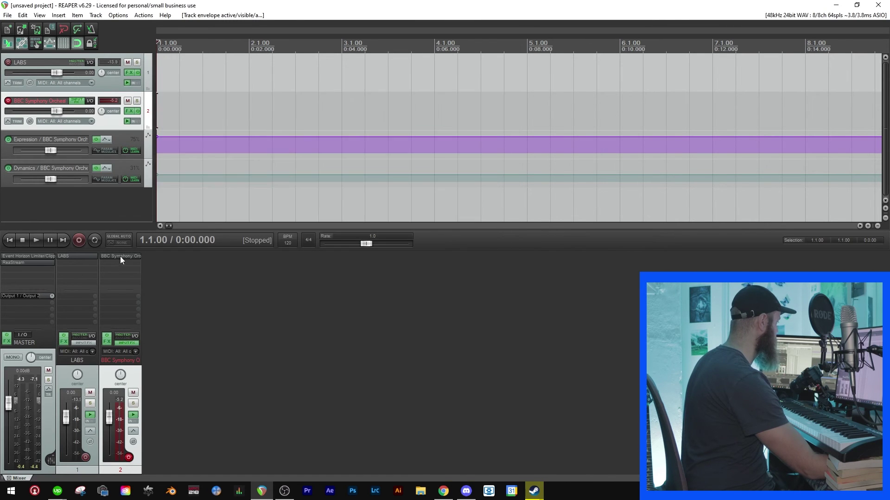
drag(195, 31, 526, 31)
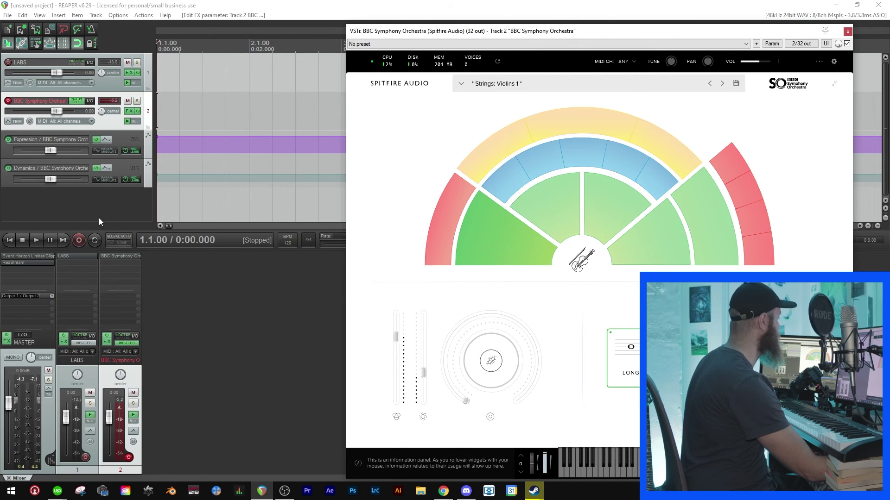
click(7, 122)
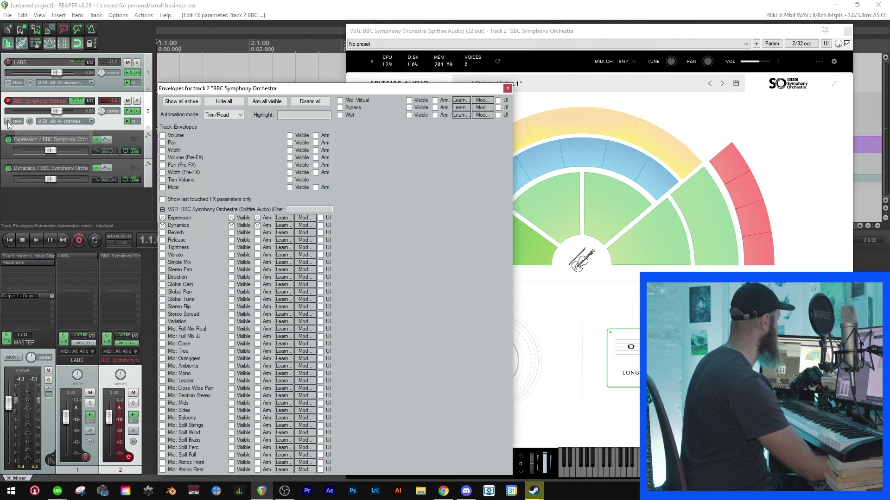
click(163, 233)
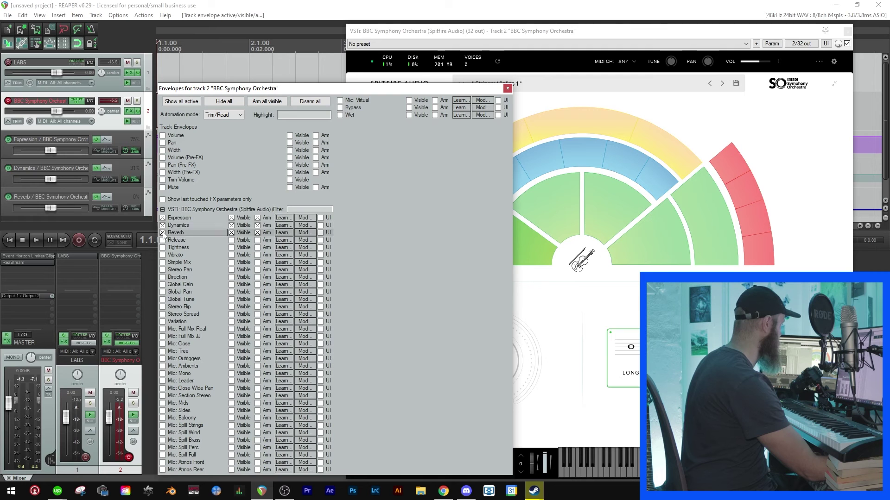
click(162, 233)
click(508, 89)
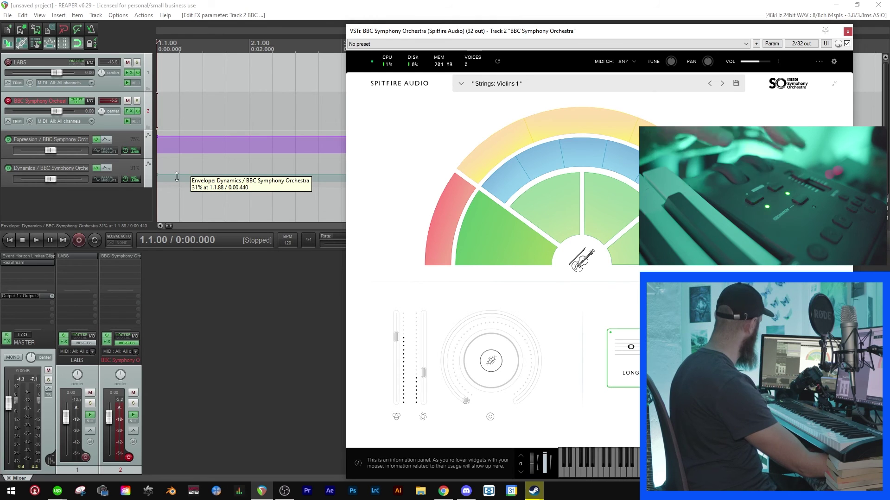
Step: Record a brief test take on the orchestra track, then delete the recorded MIDI item
key(space)
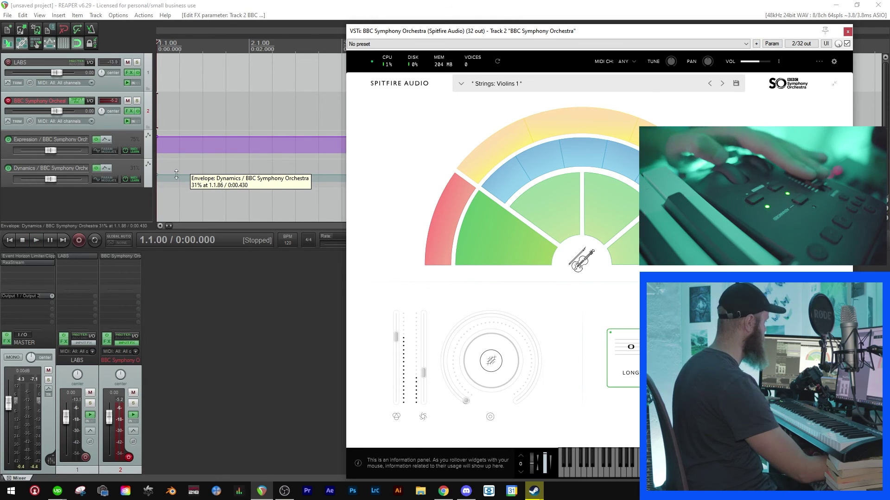
click(79, 240)
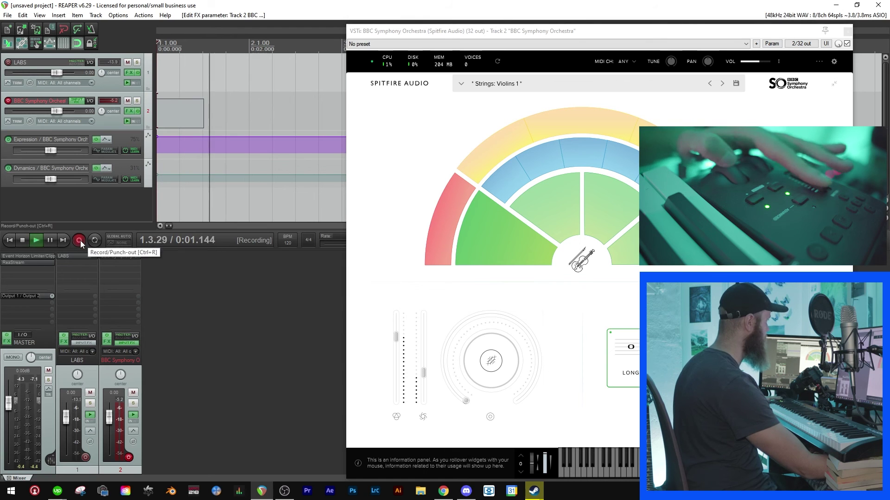
click(23, 240)
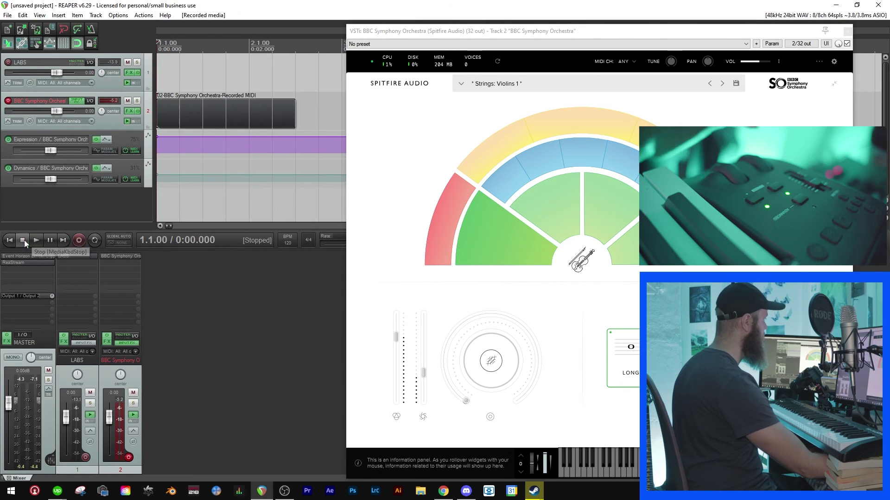
click(199, 119)
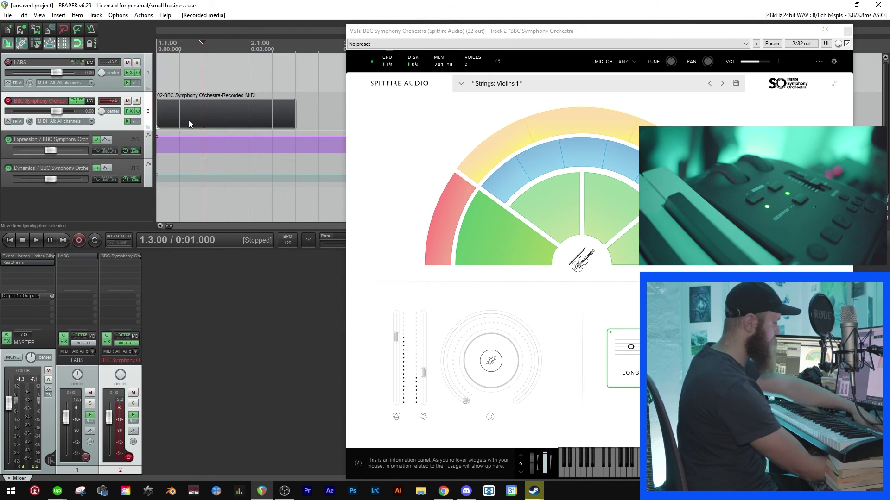
key(Delete)
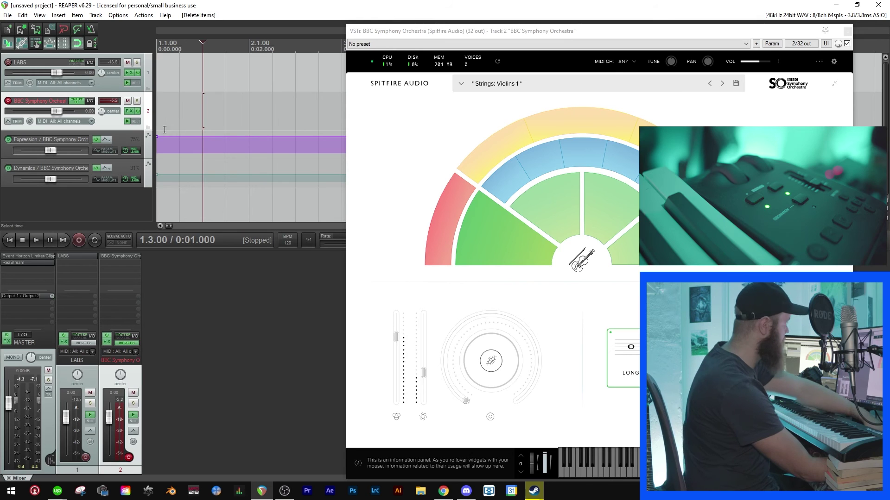
Step: Switch the orchestra track's automation mode to Latch and start playback
click(9, 125)
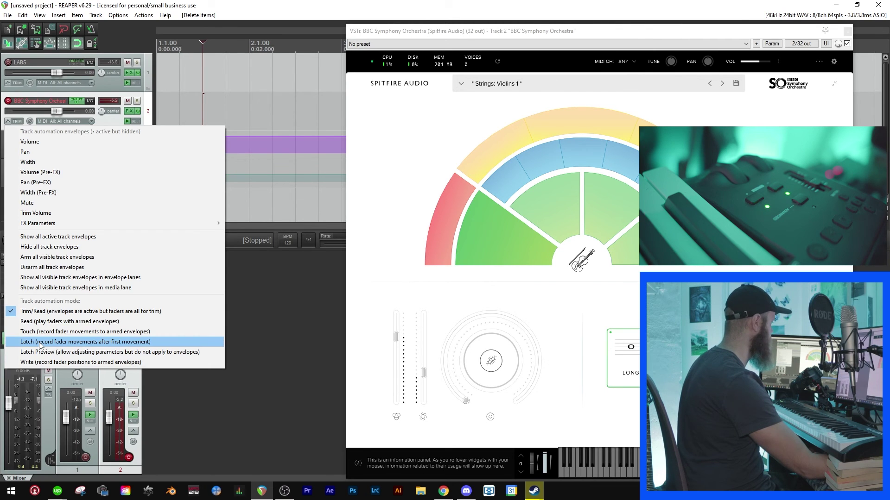
click(40, 345)
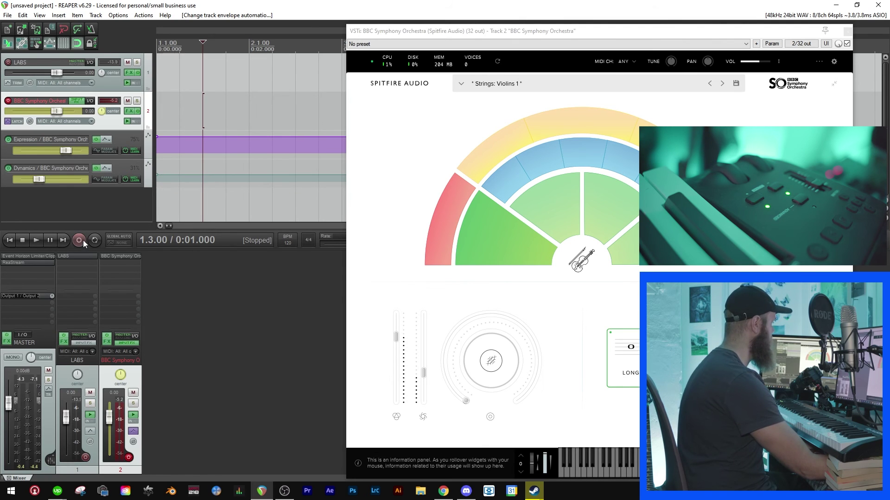
key(space)
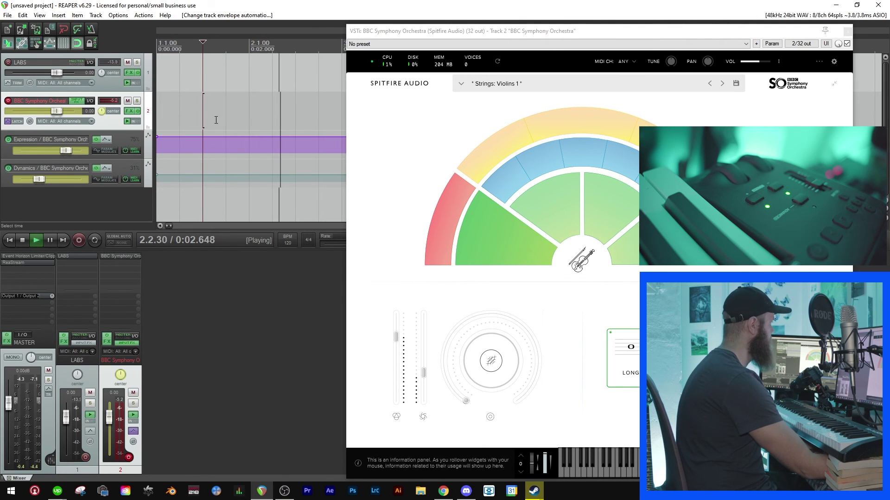
Step: Discard a short test take, then record a Violins 1 performance writing Expression and Dynamics automation
key(space)
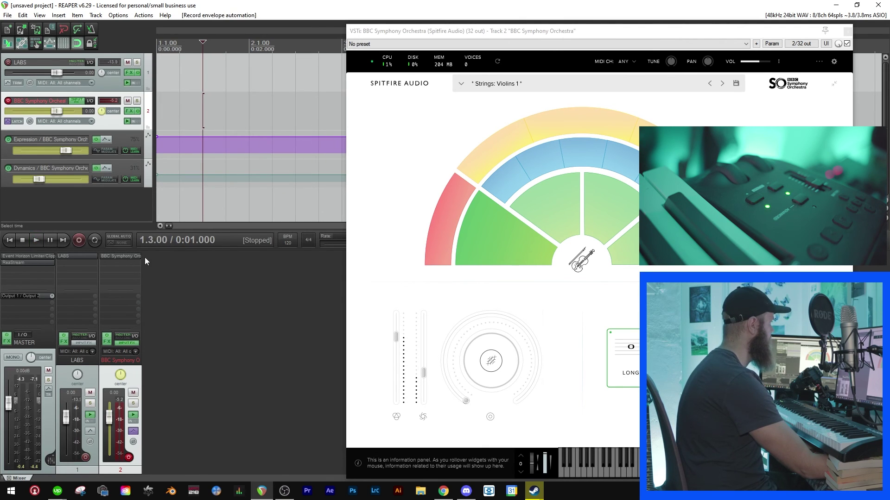
click(77, 241)
click(76, 242)
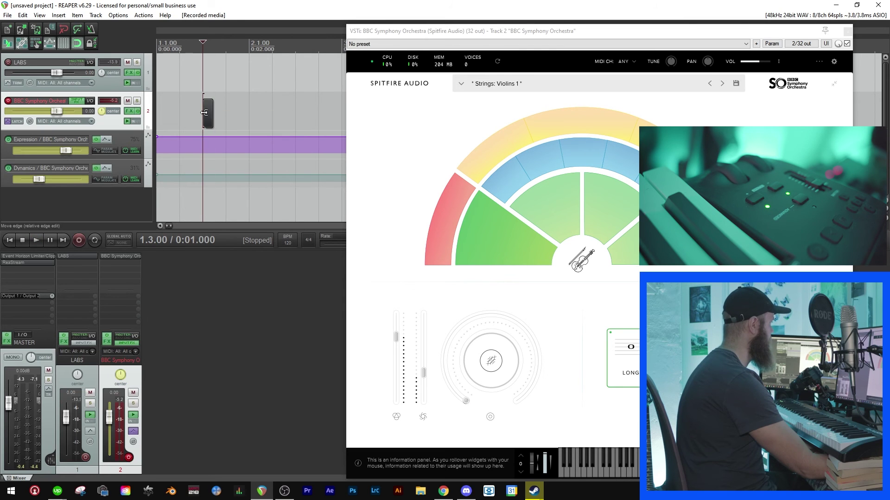
key(Delete)
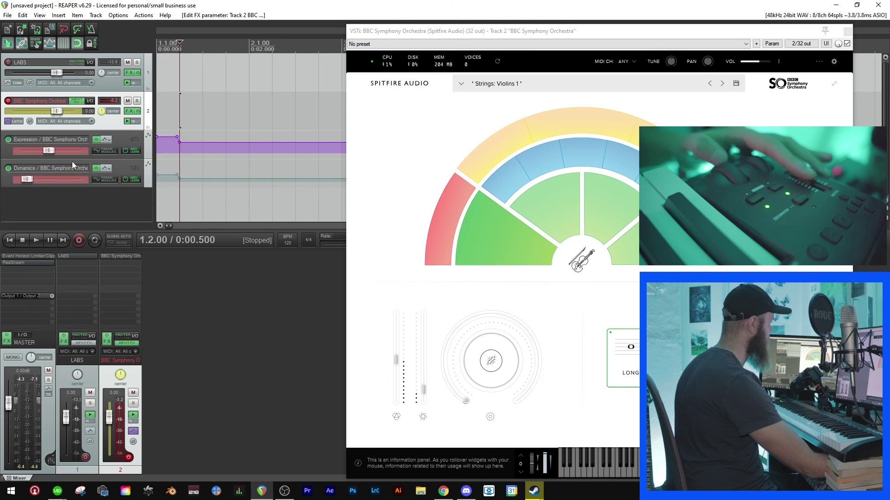
click(77, 230)
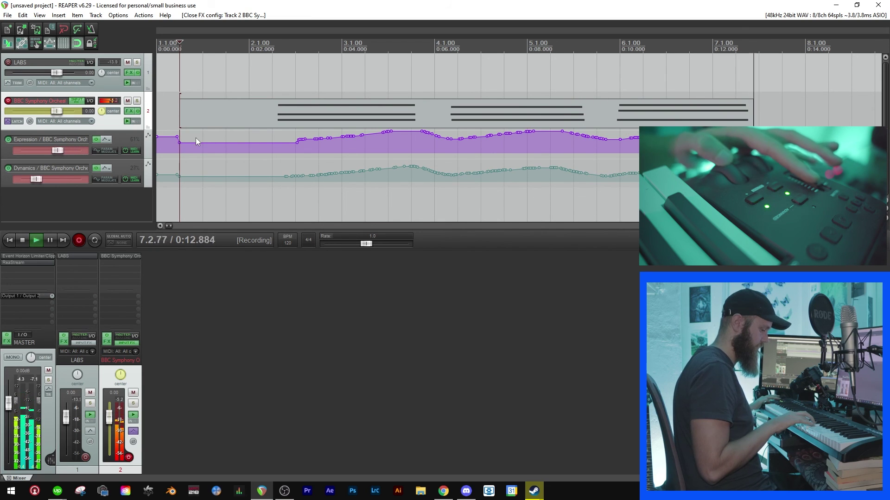
key(space)
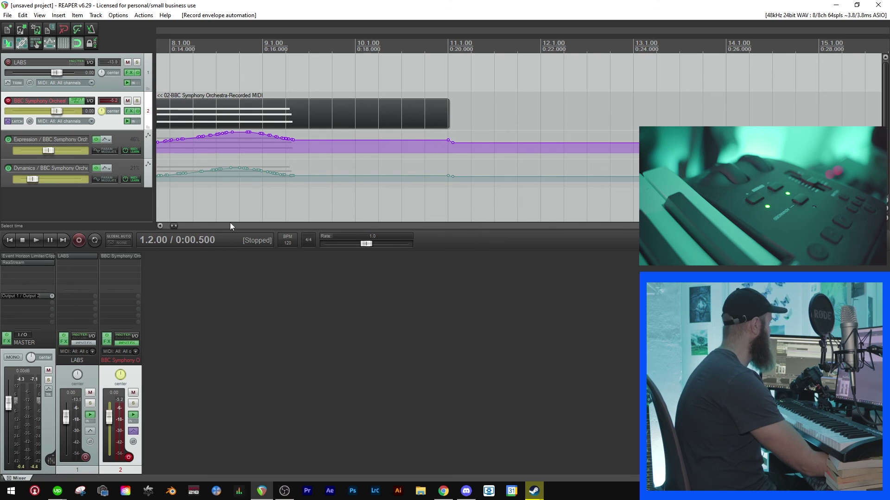
Step: Scroll back to the start and play the take from bar 2, then stop
drag(171, 226, 169, 226)
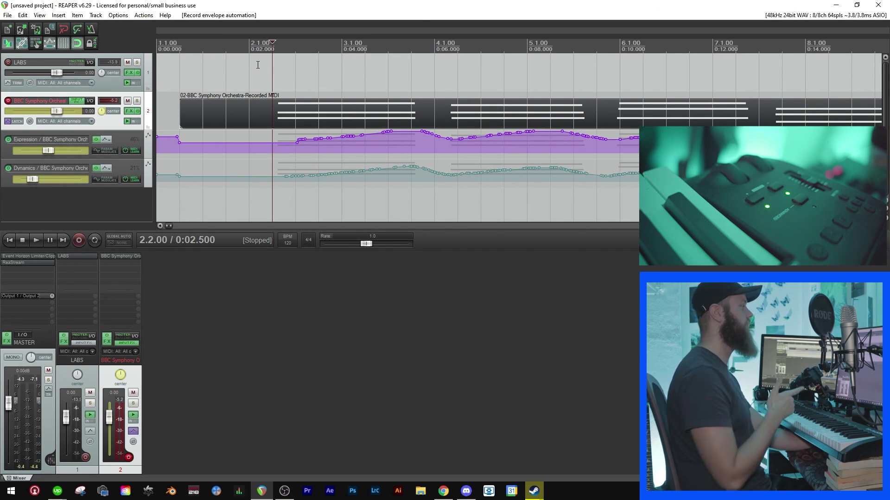
key(space)
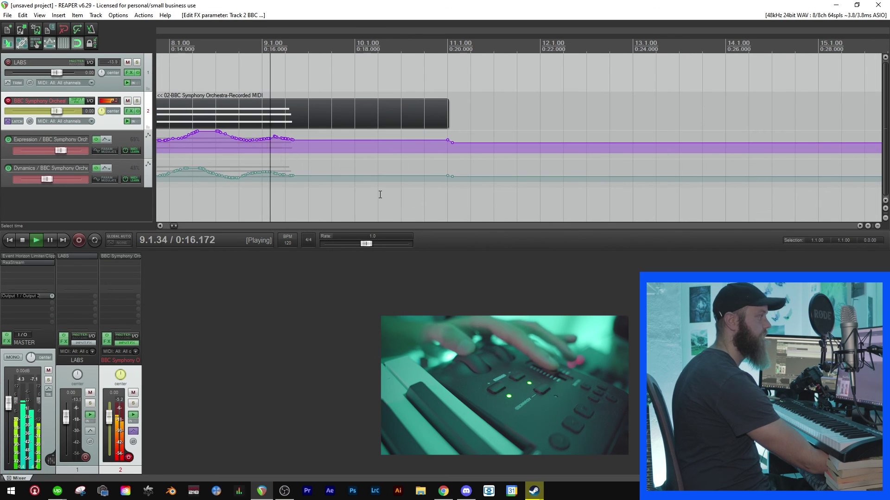
key(space)
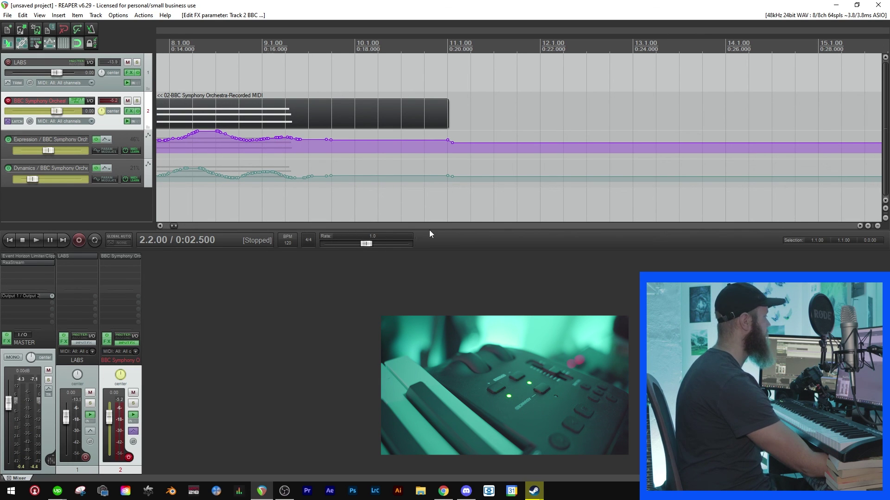
Step: Replay from bar 2, overwriting Expression and Dynamics to about bar 5 with fader moves
drag(173, 227, 169, 226)
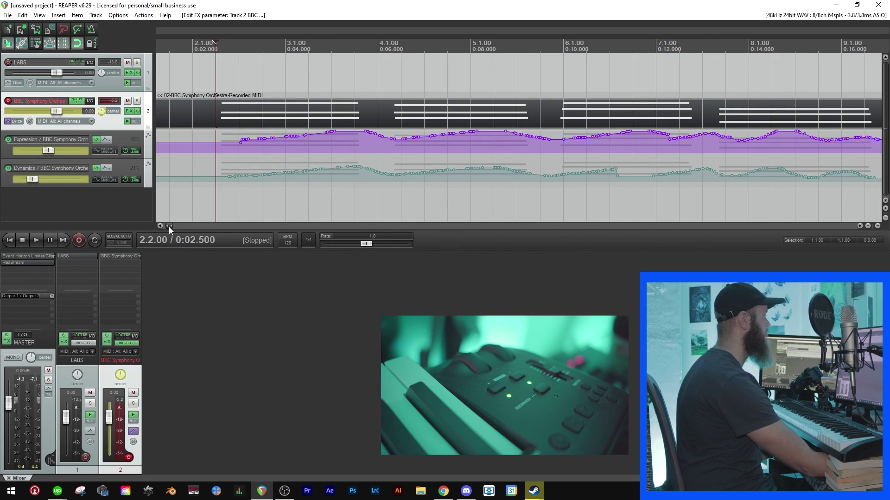
key(space)
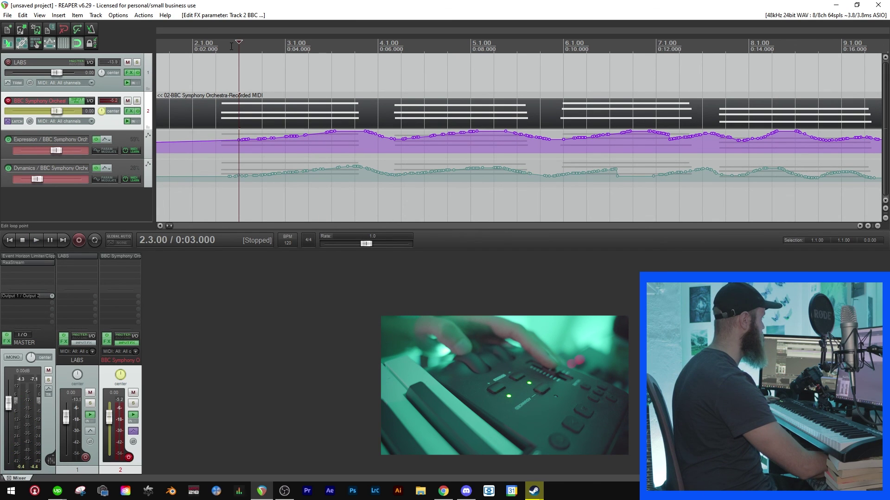
key(space)
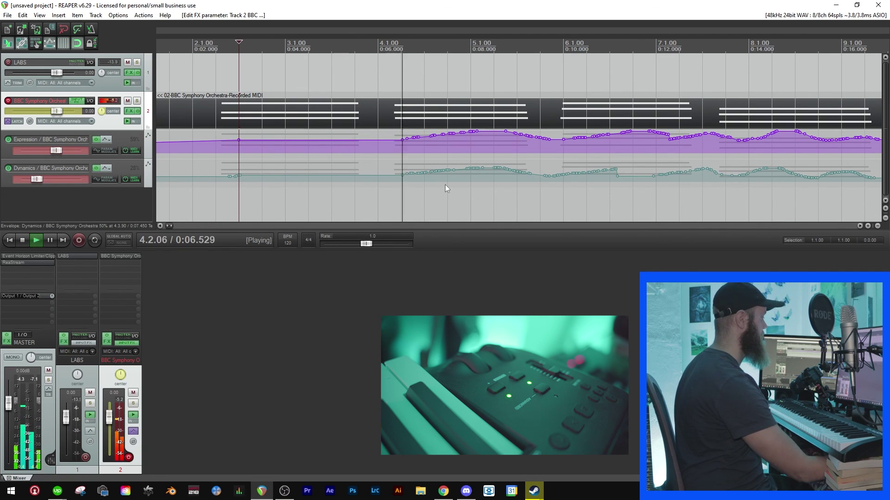
key(space)
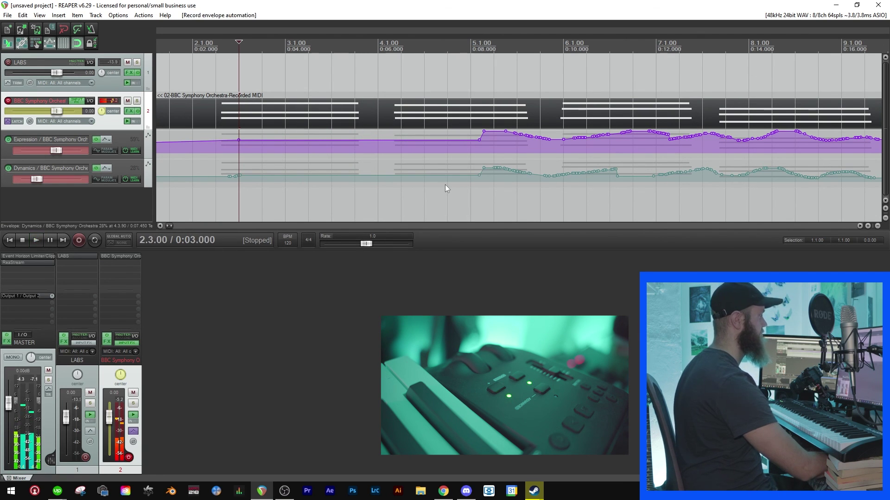